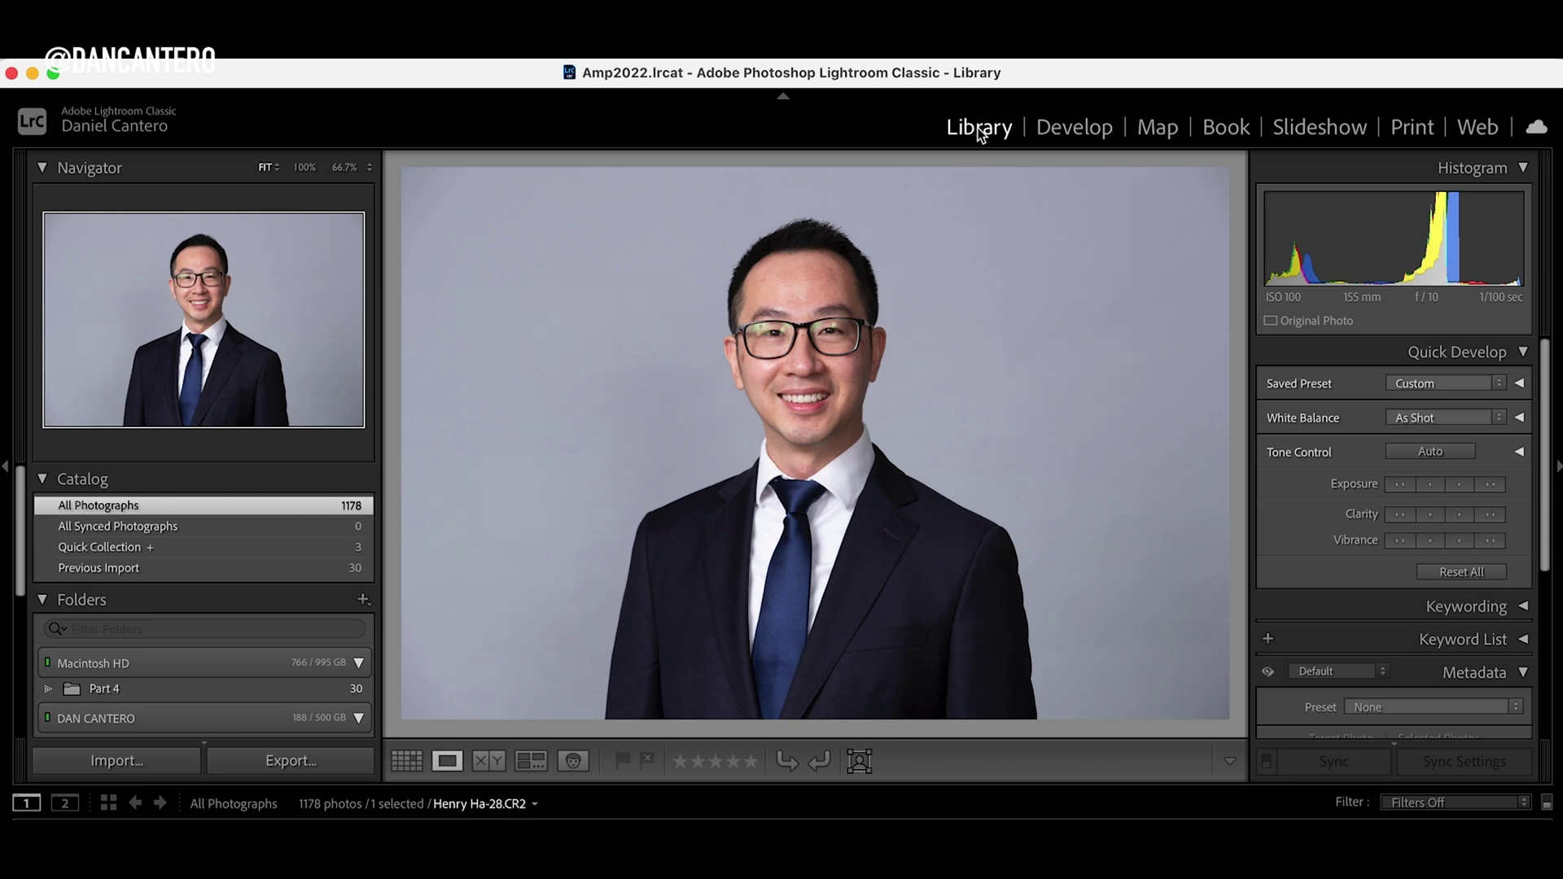
Step: Examine the backdrop beside the subject at 100% for dust spots, then return to the full-photo view
click(429, 209)
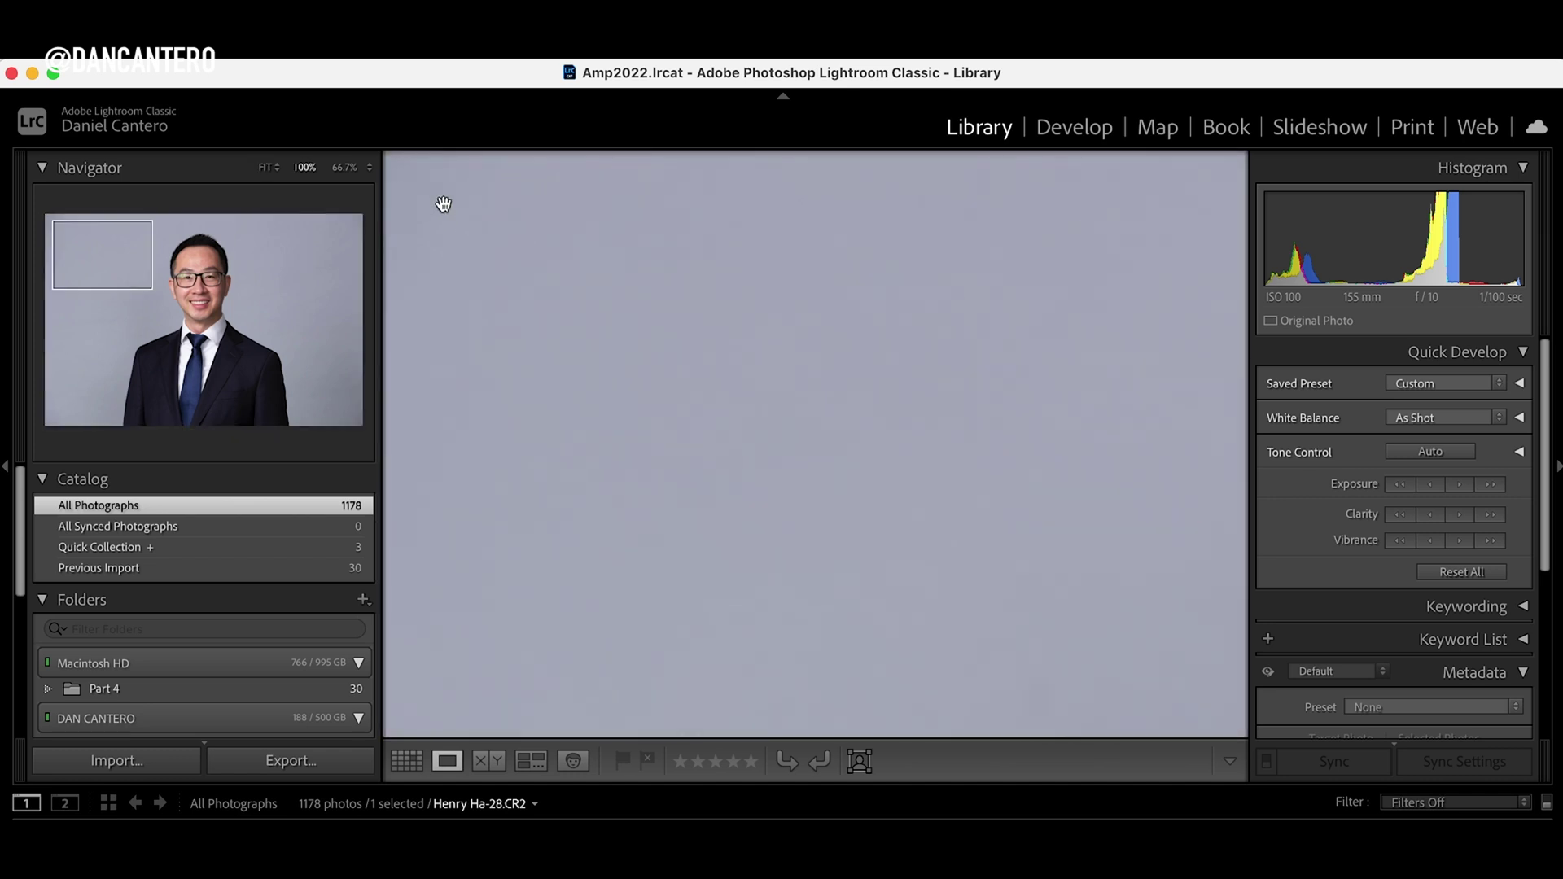
drag(122, 264, 83, 249)
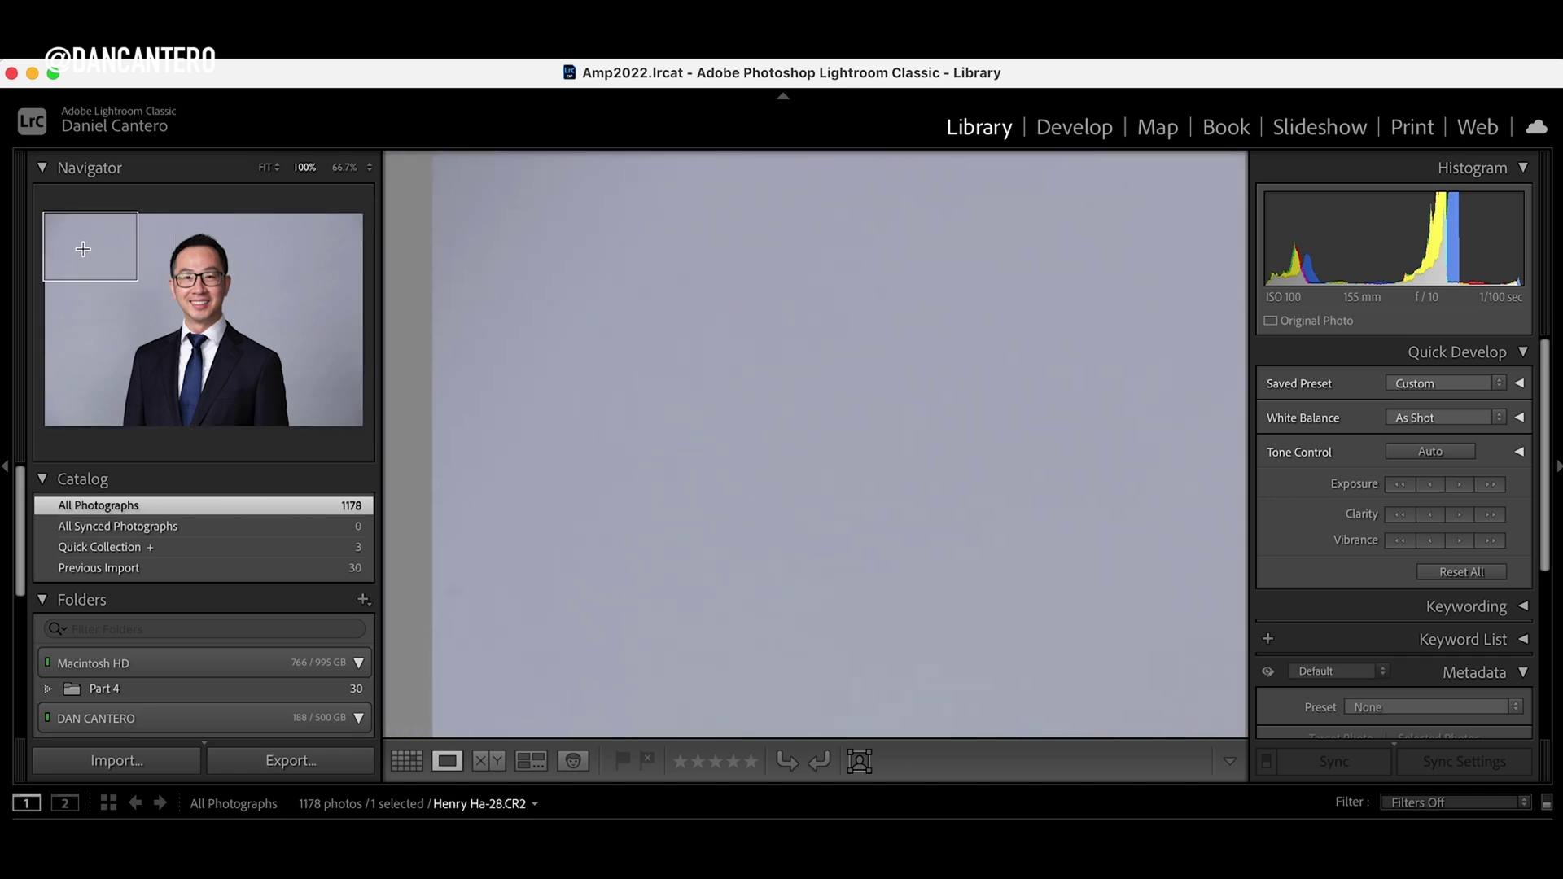
drag(83, 249, 108, 298)
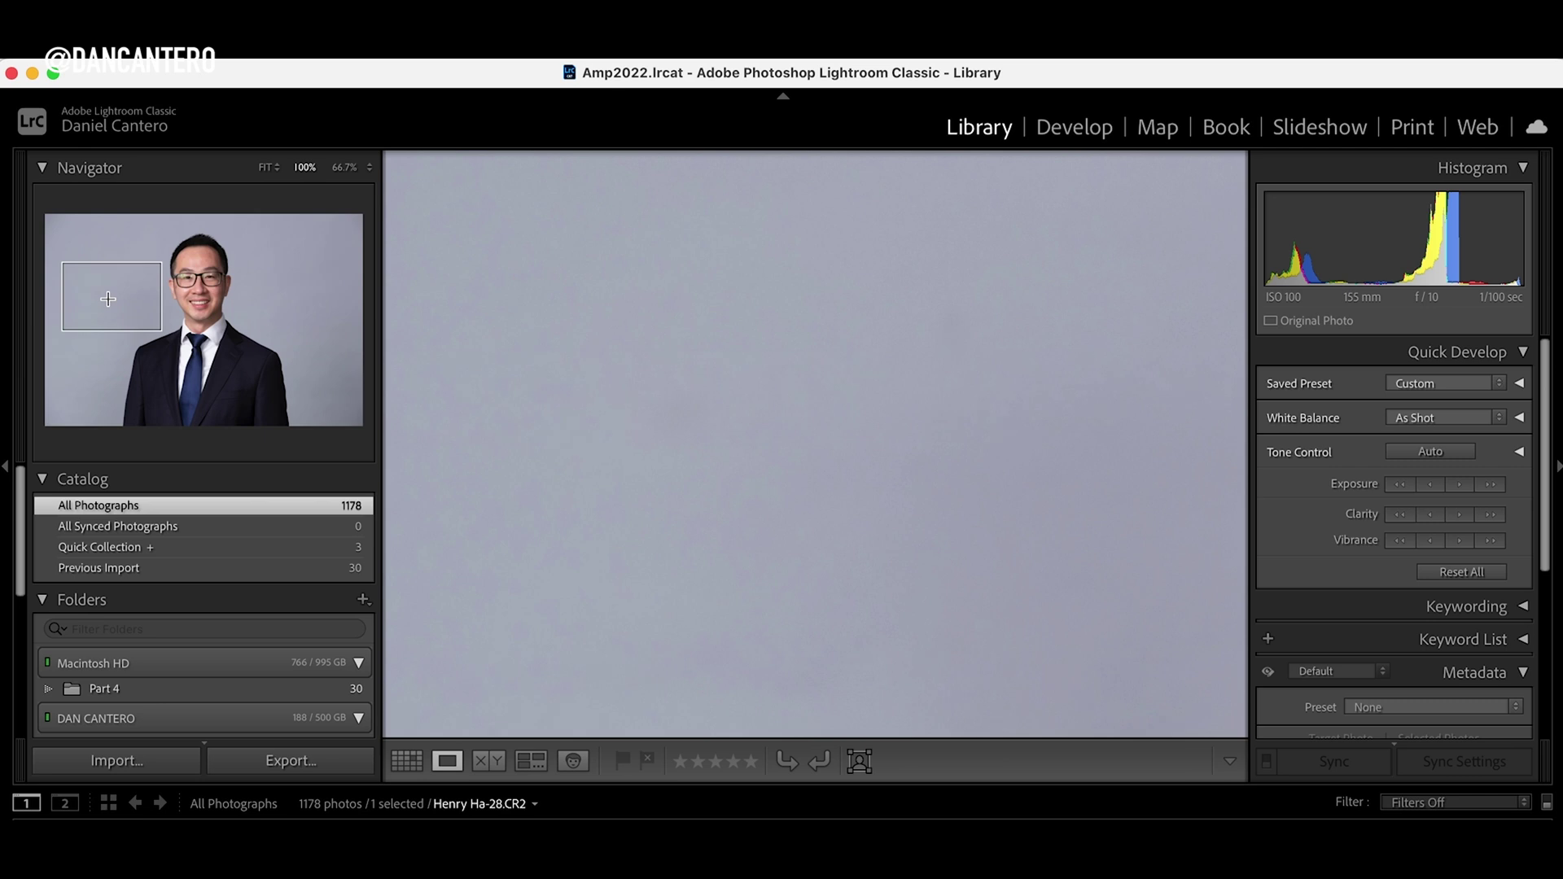
mouse_move(107, 299)
mouse_down()
mouse_move(84, 393)
mouse_move(100, 309)
mouse_up()
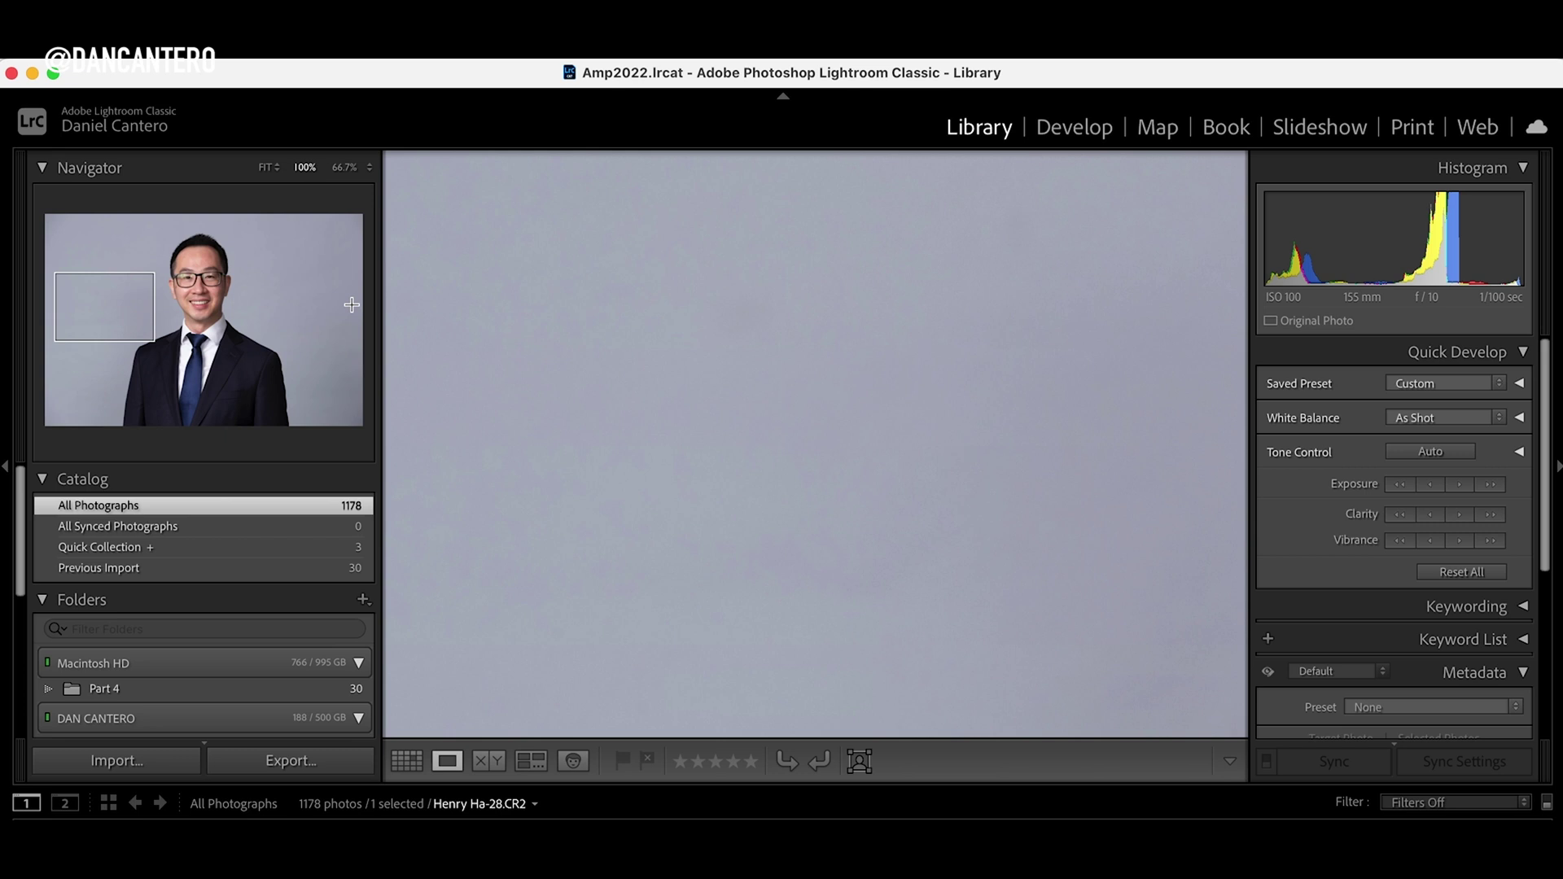
click(640, 358)
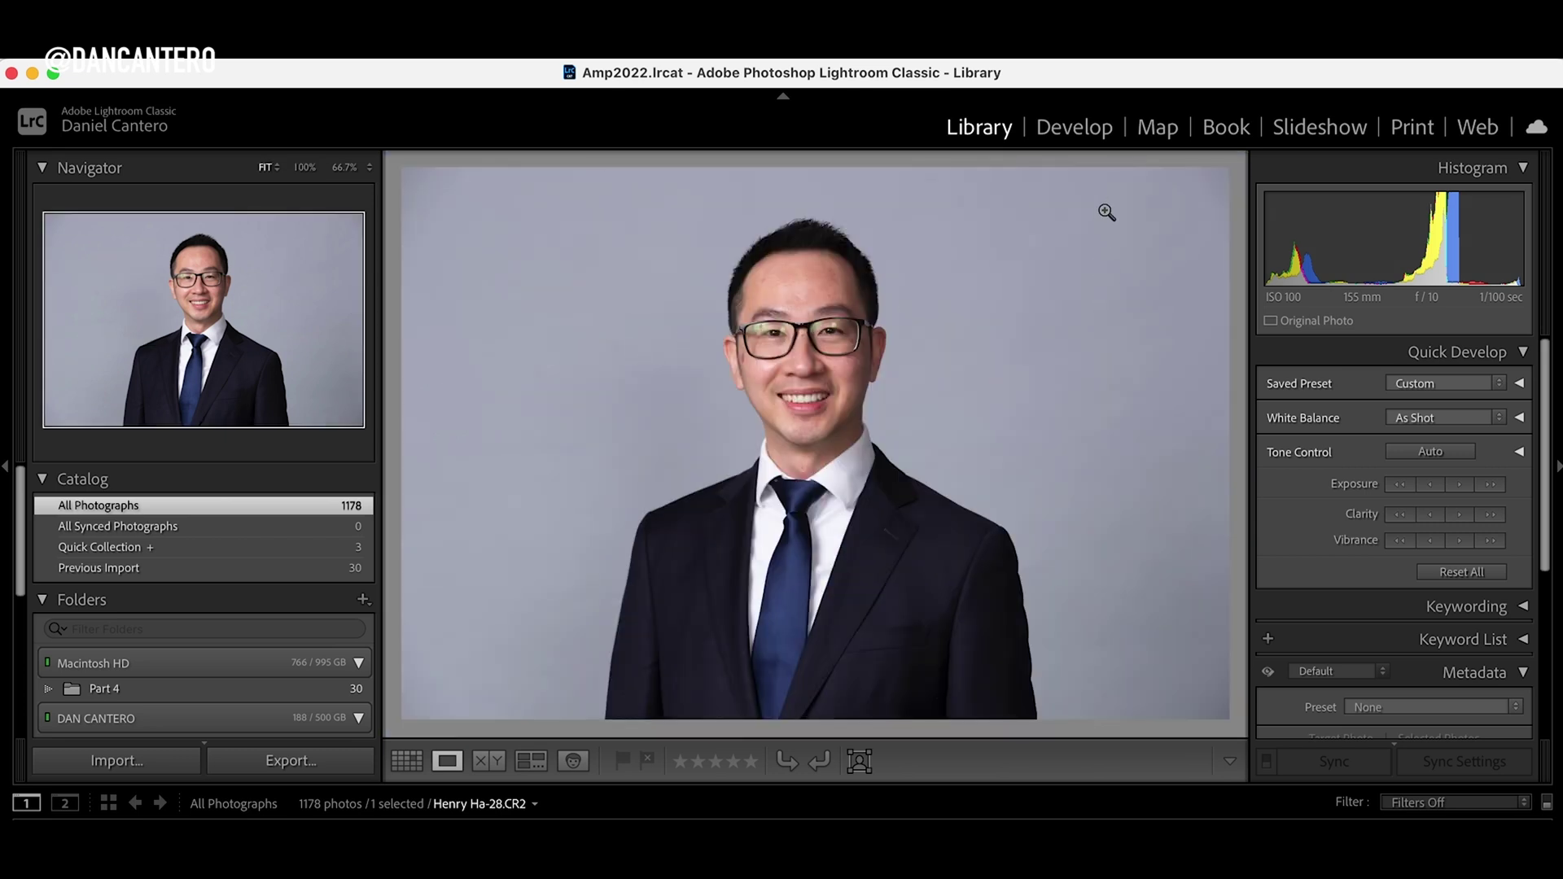
Step: Open the photo in Develop with the Heal tool, enable Visualize Spots and set its threshold close to maximum
click(1074, 127)
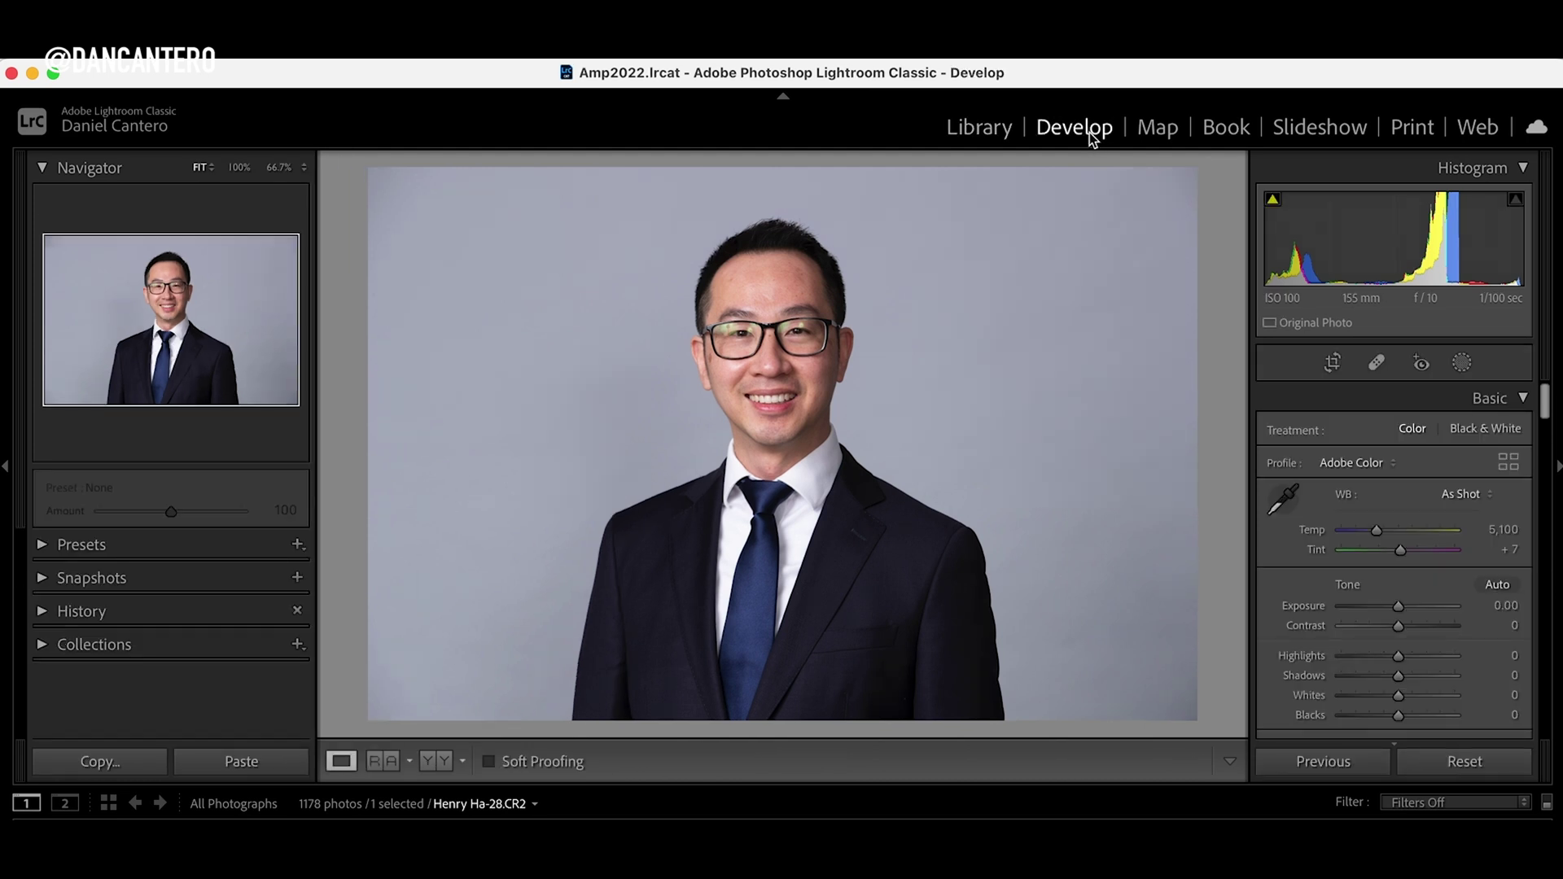
click(1376, 366)
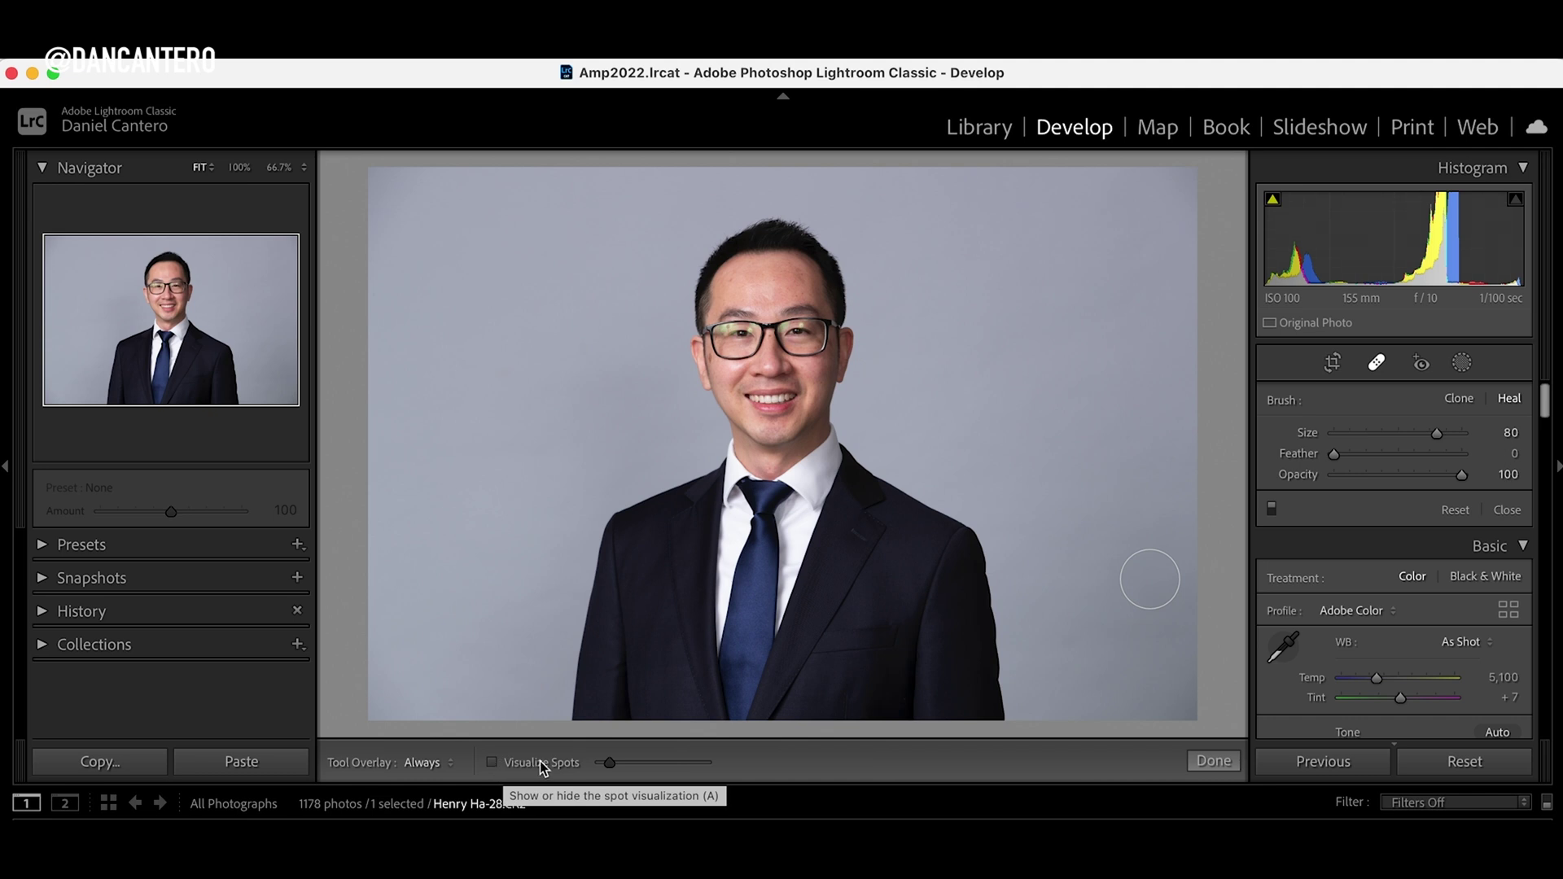
click(493, 762)
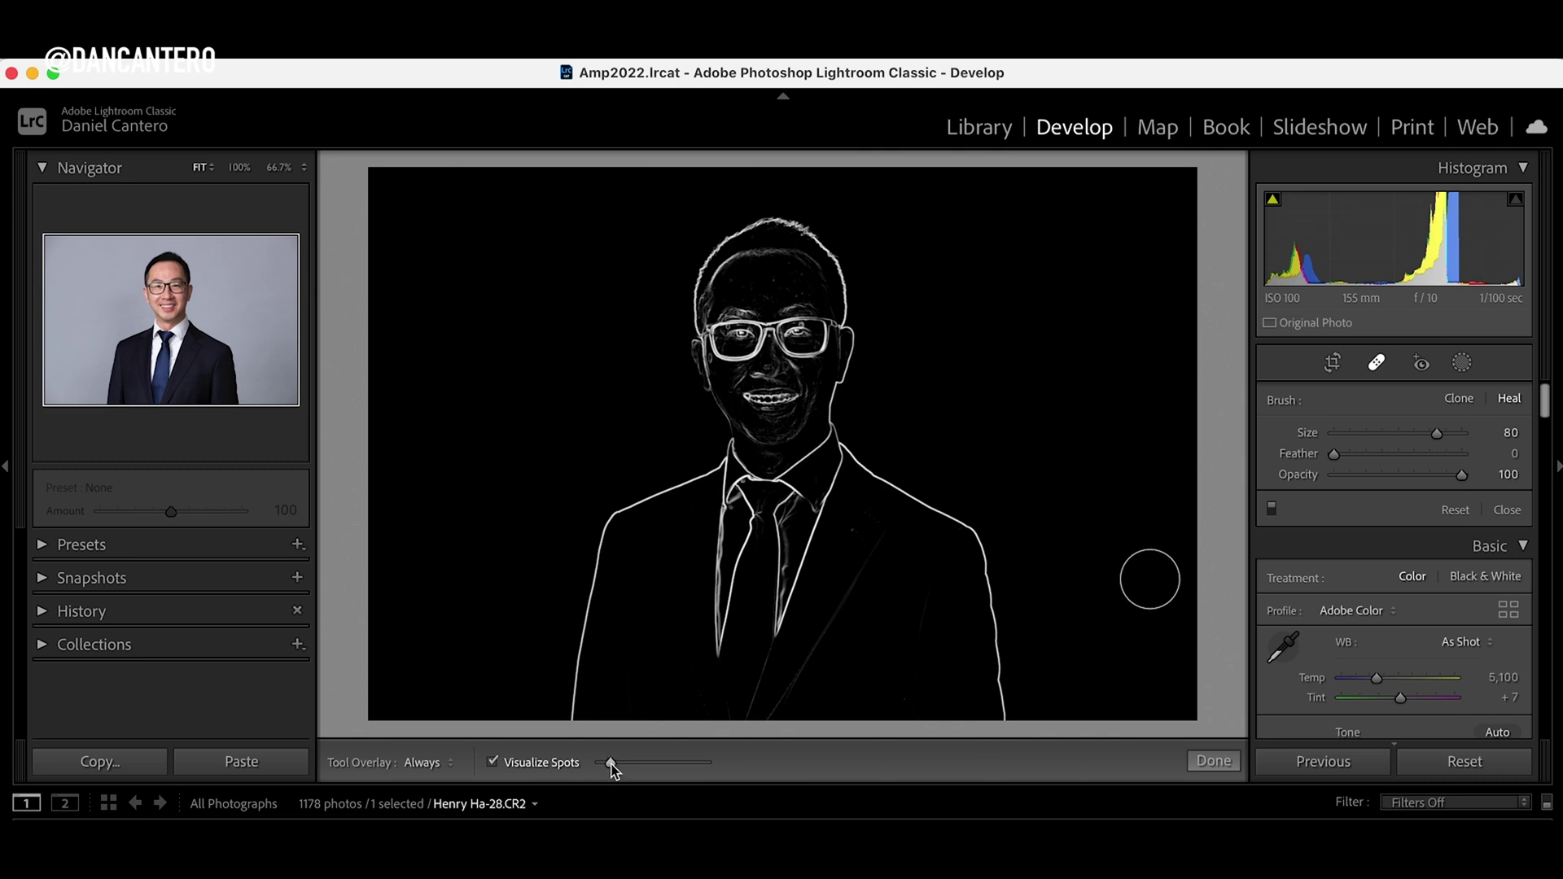
drag(612, 763, 726, 769)
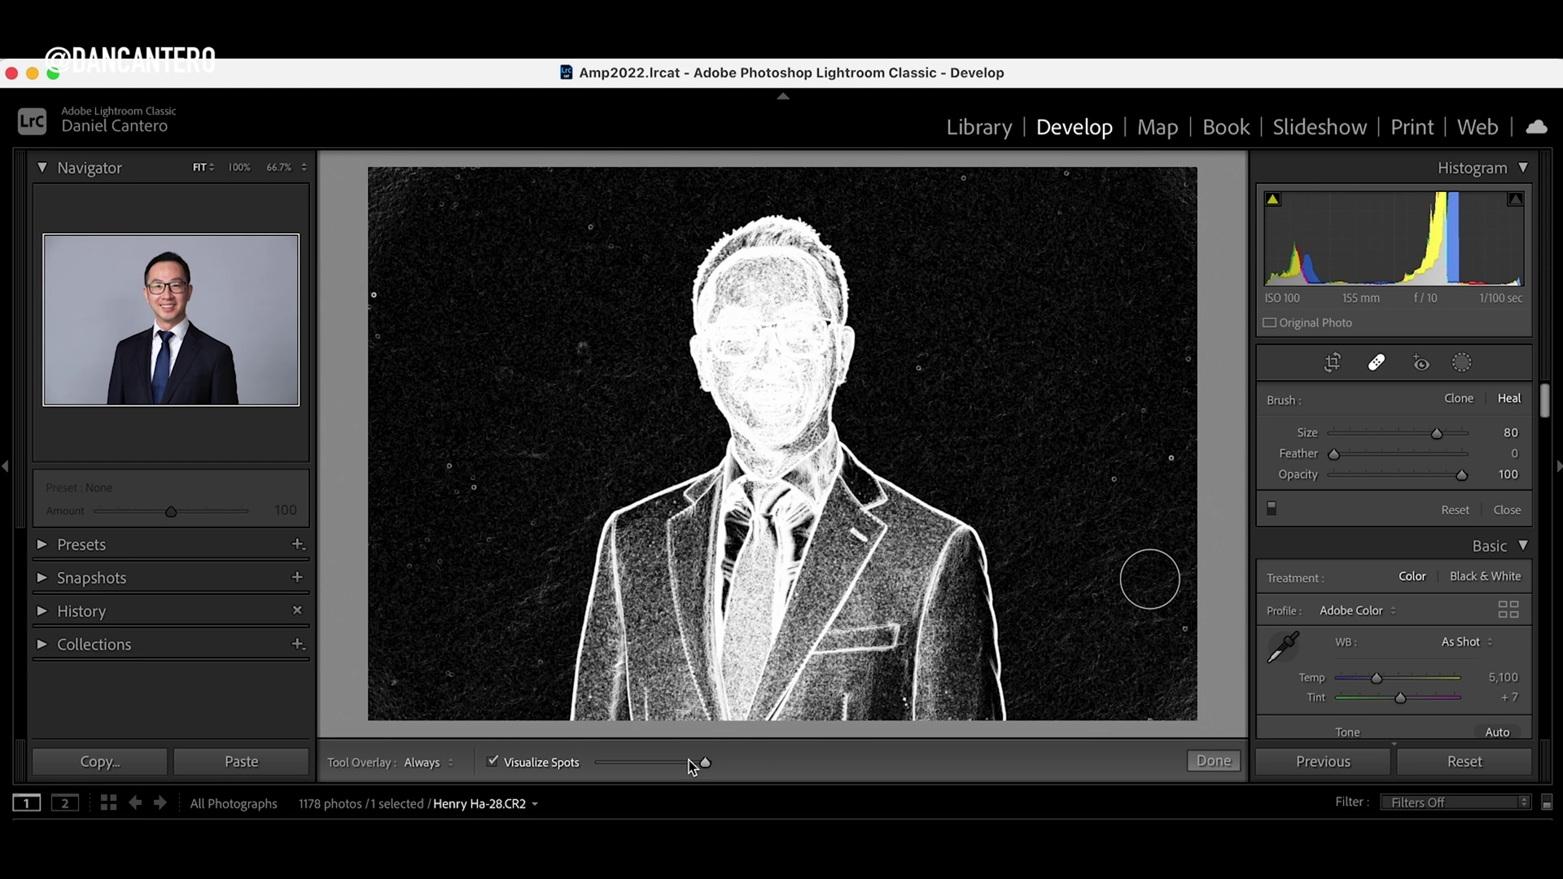
mouse_move(706, 763)
mouse_down()
mouse_move(662, 762)
mouse_move(767, 761)
mouse_move(639, 762)
mouse_move(747, 751)
mouse_move(760, 762)
mouse_move(644, 762)
mouse_move(780, 764)
mouse_up()
drag(706, 763, 703, 763)
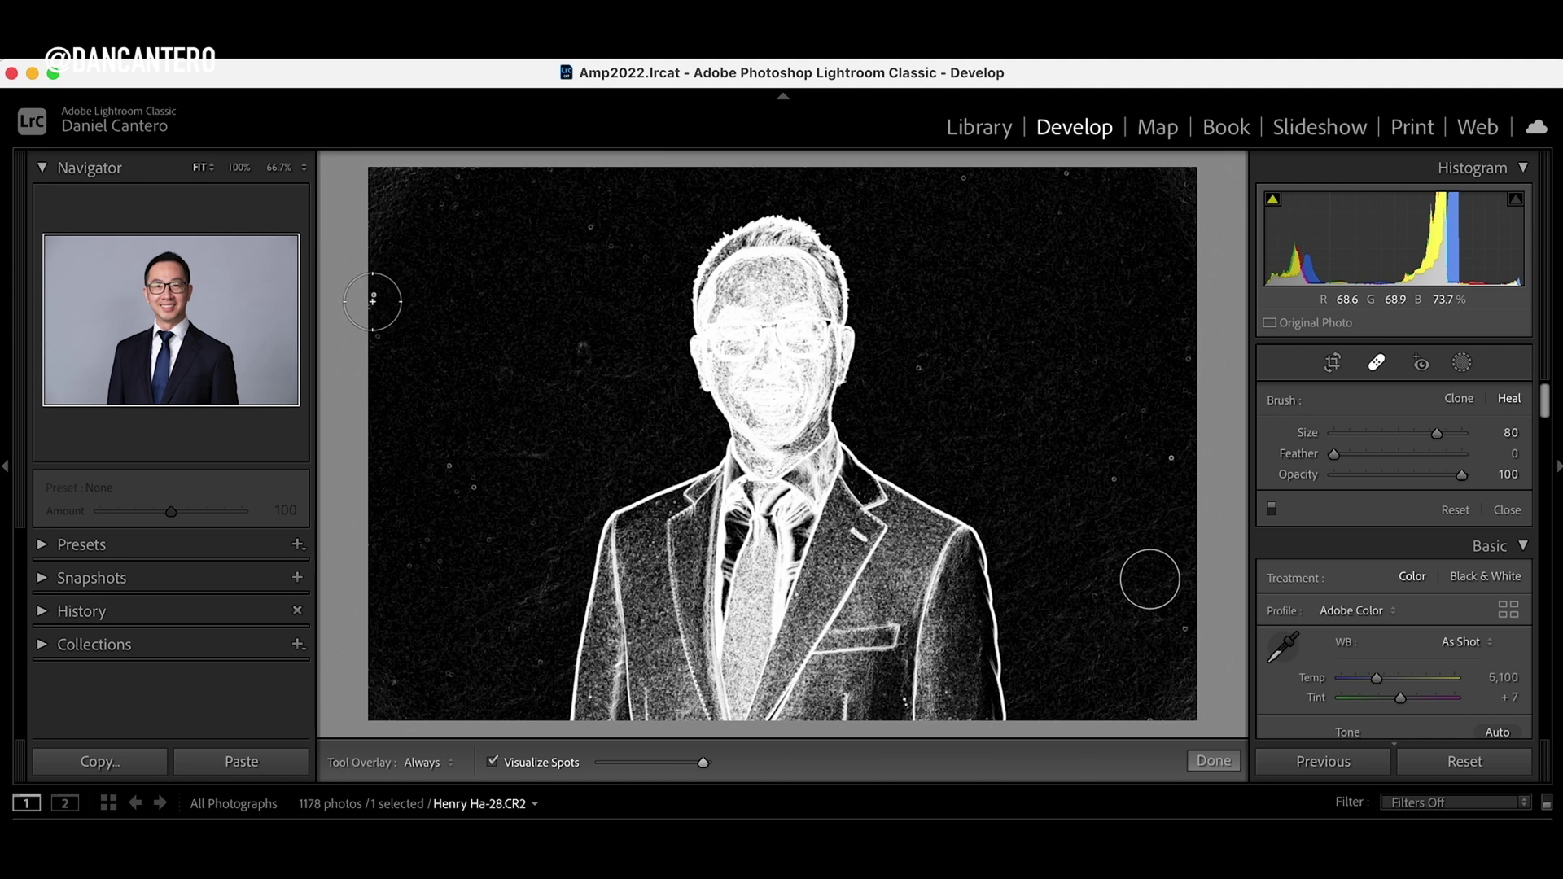
Step: Disable Visualize Spots, close the Heal tool and inspect the backdrop near the photo's left edge at 100%
click(492, 763)
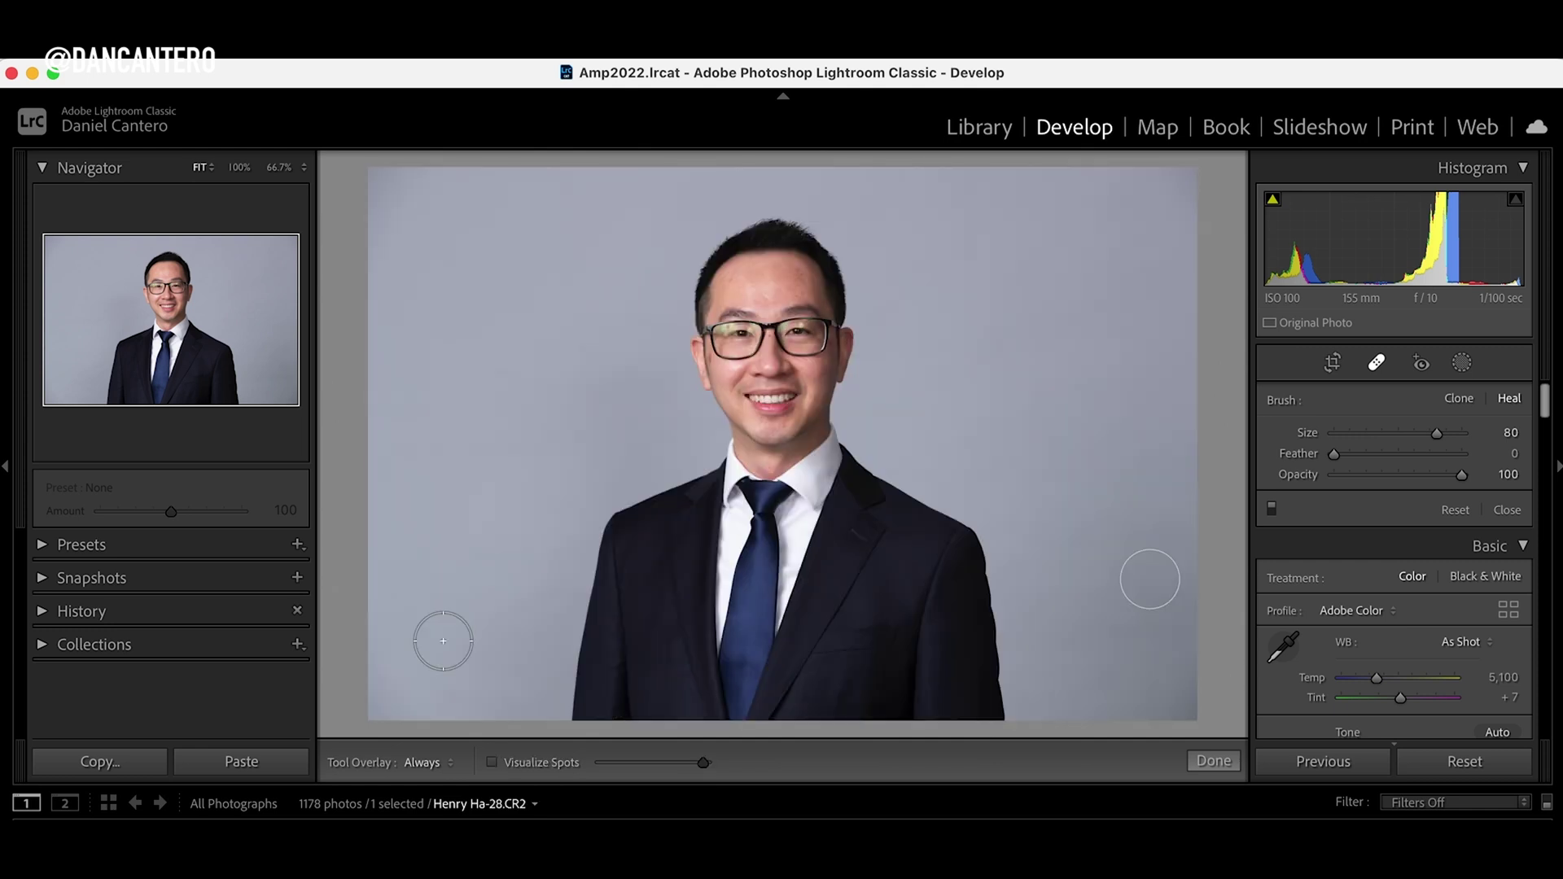
key(q)
click(383, 297)
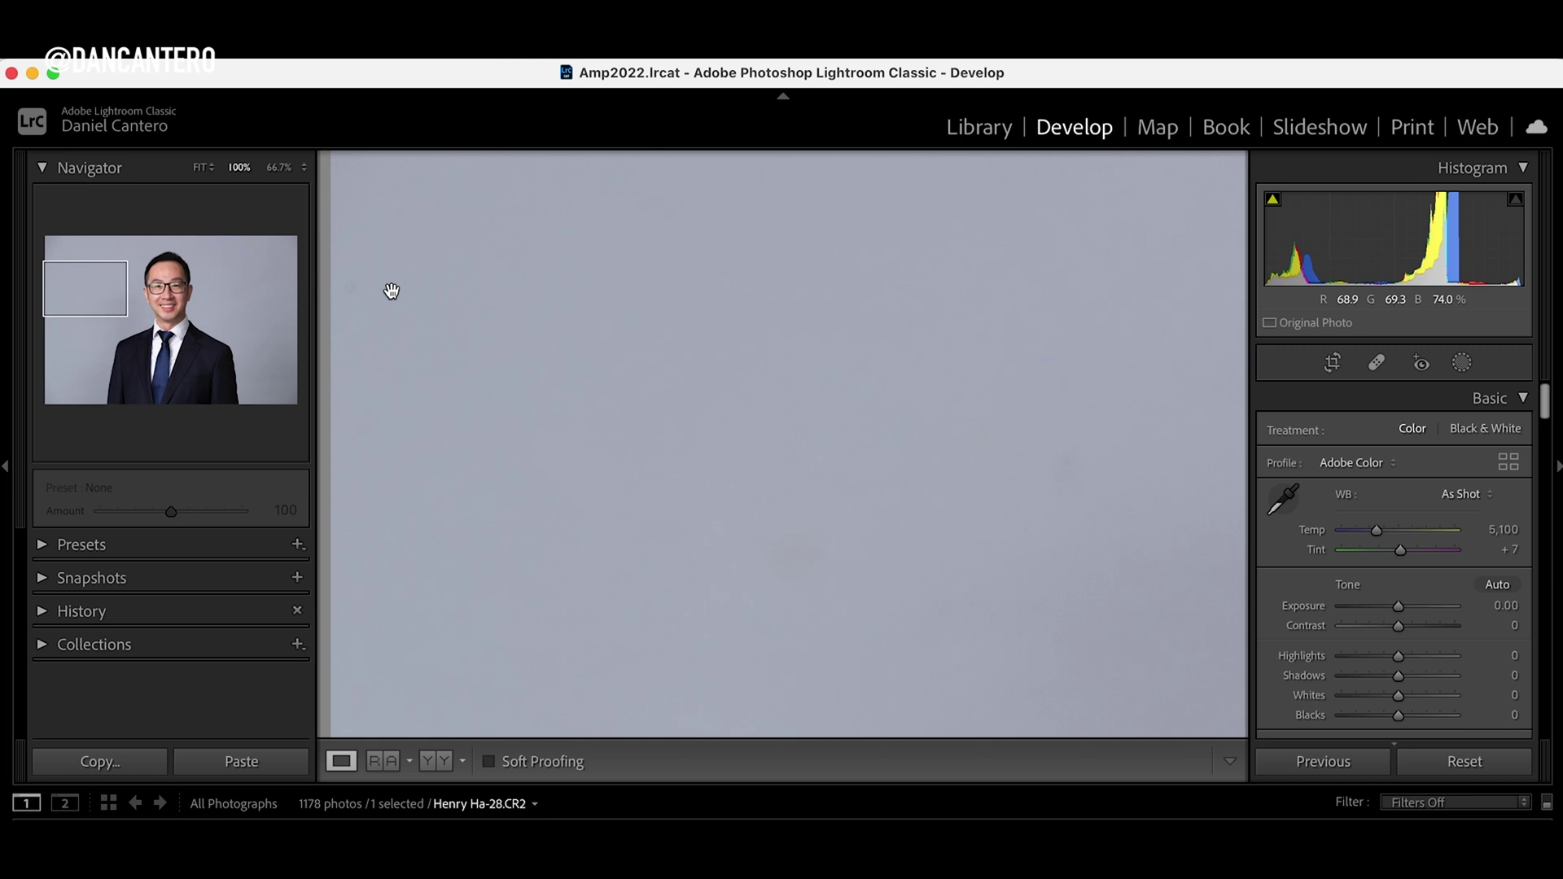
mouse_move(388, 297)
mouse_down()
mouse_move(405, 283)
mouse_move(392, 293)
mouse_up()
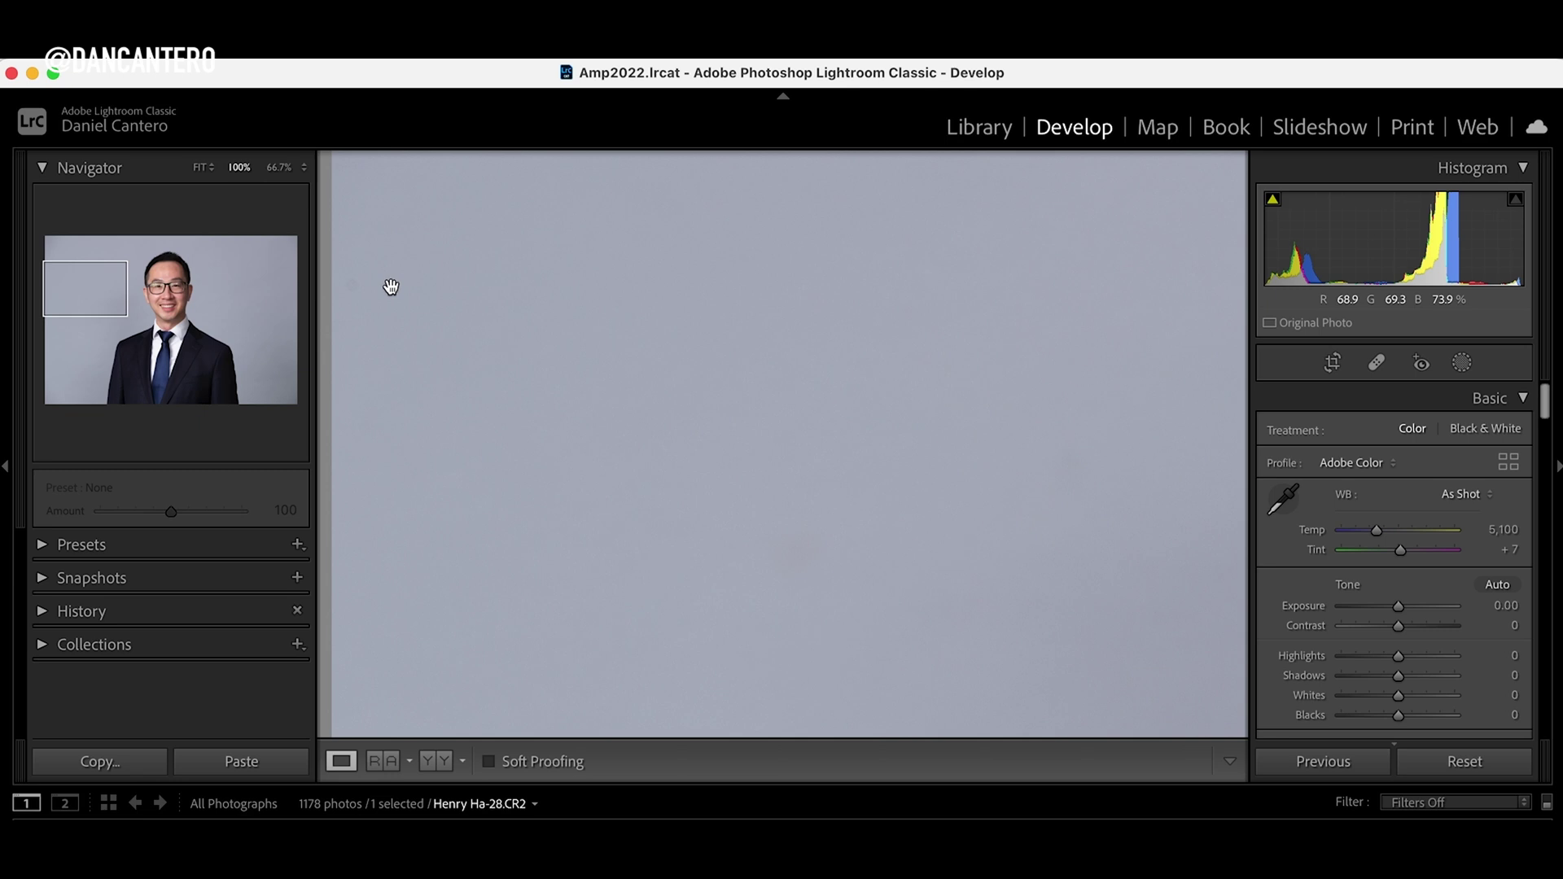
Step: Exaggerate the backdrop spots by setting Texture to +100, Clarity to +100 and Contrast to +95
scroll(1301, 600, down, 2)
scroll(1301, 607, down, 1)
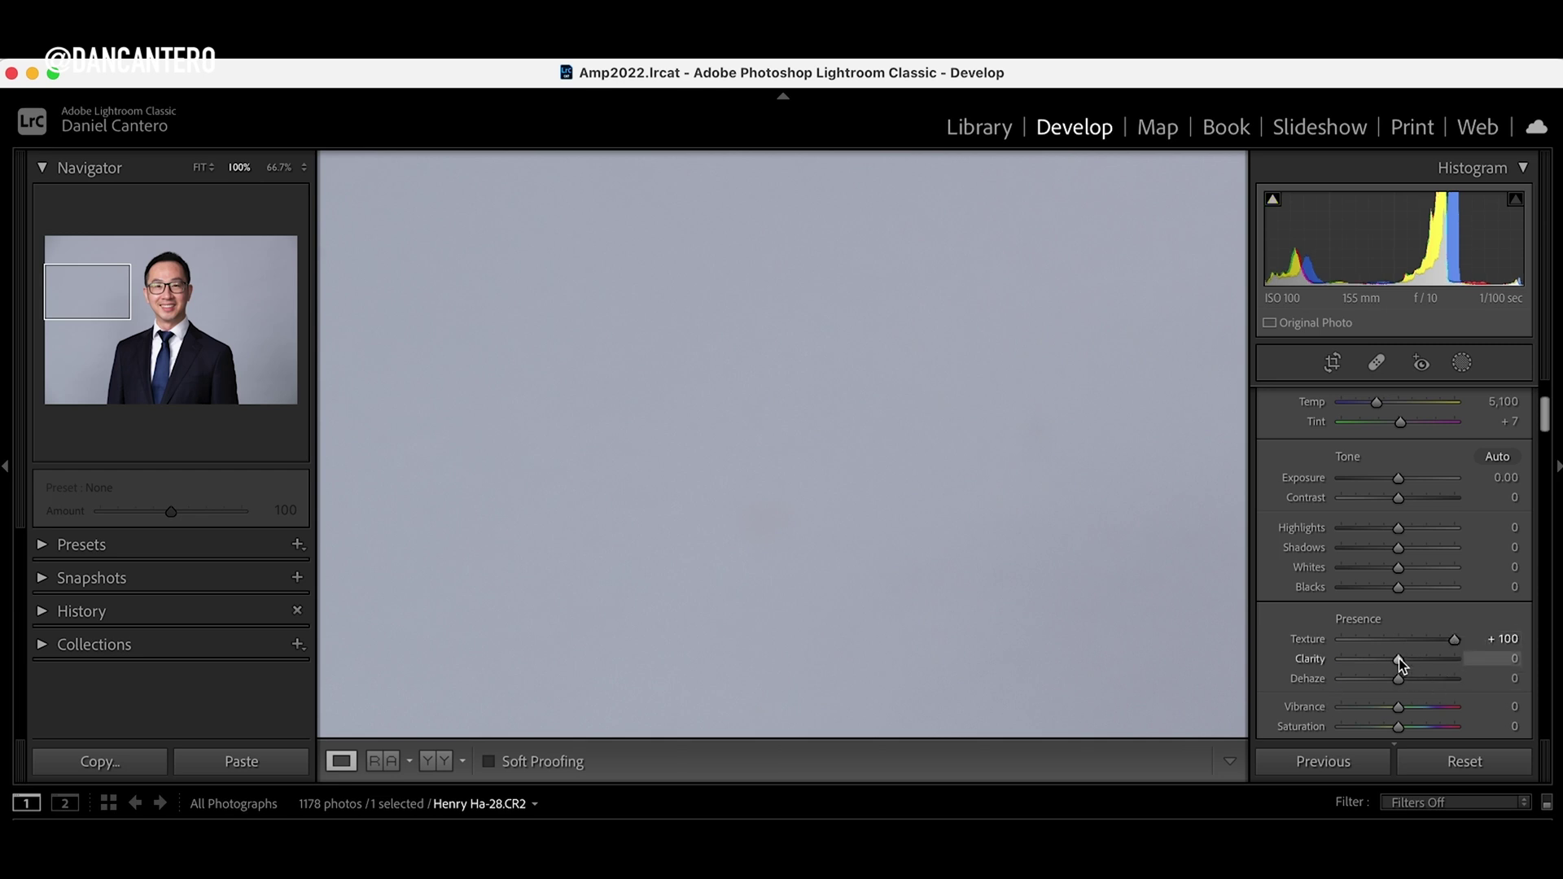
drag(1399, 659, 1475, 658)
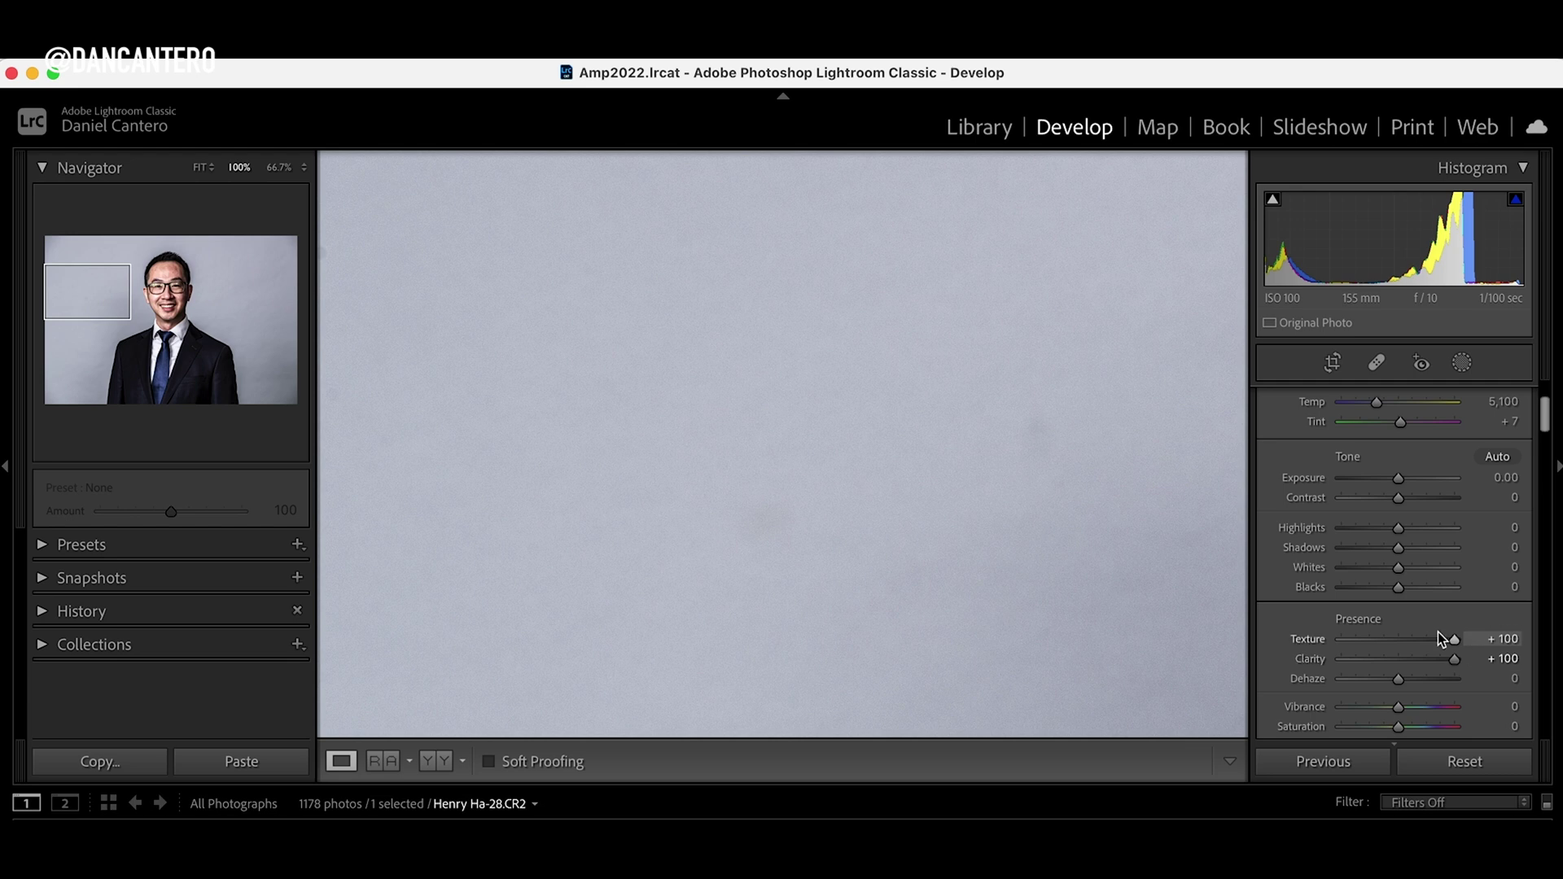
drag(1397, 498, 1450, 499)
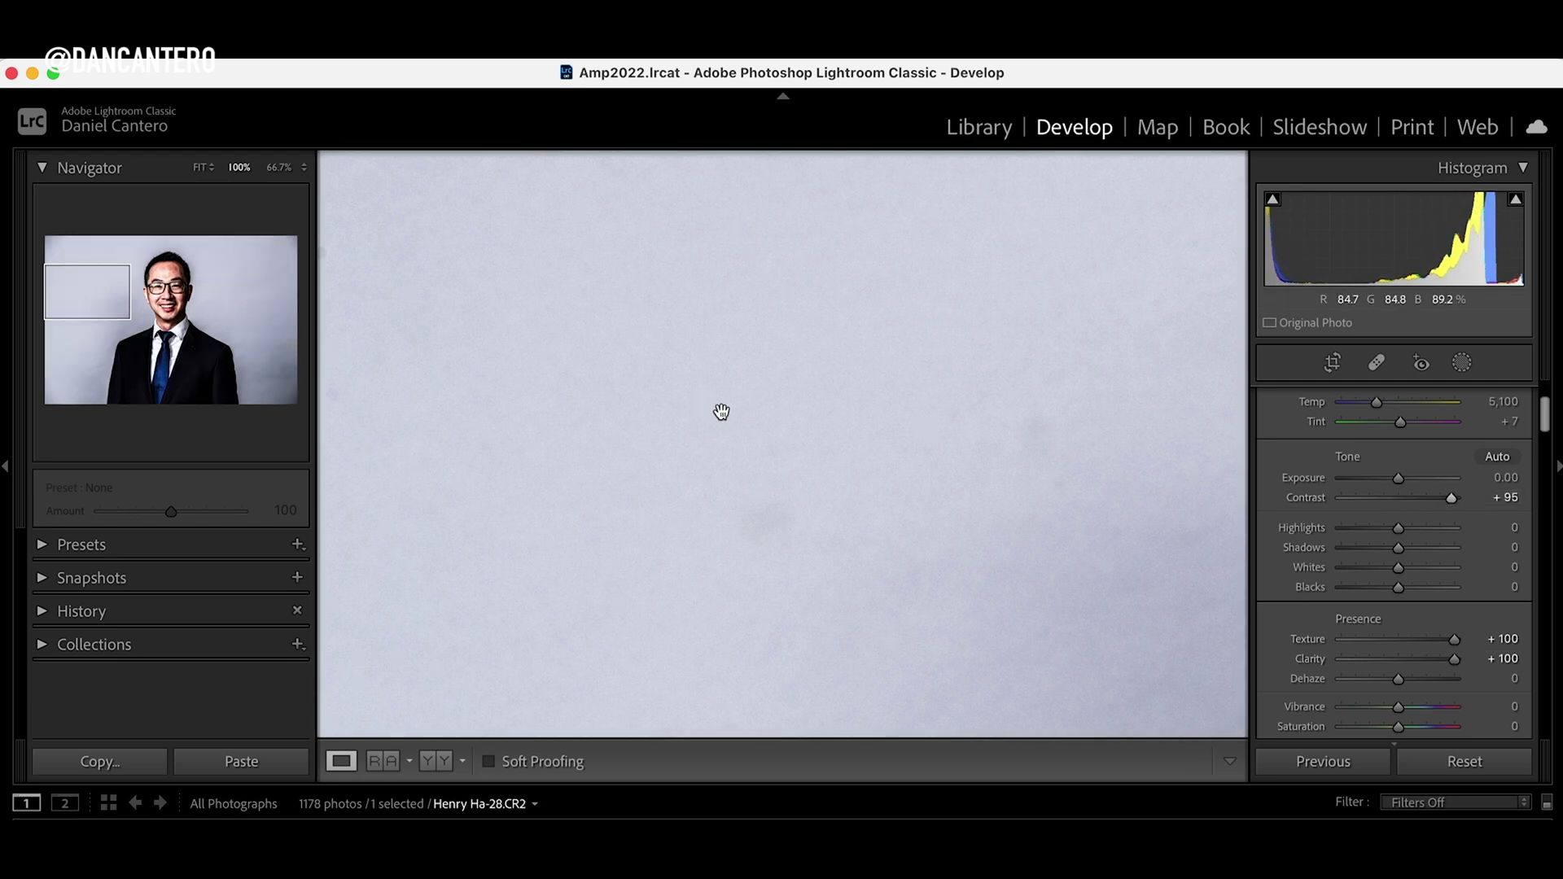
Step: Heal the dark dust spot near the photo's left edge using a Heal brush of size 76
drag(670, 405, 711, 415)
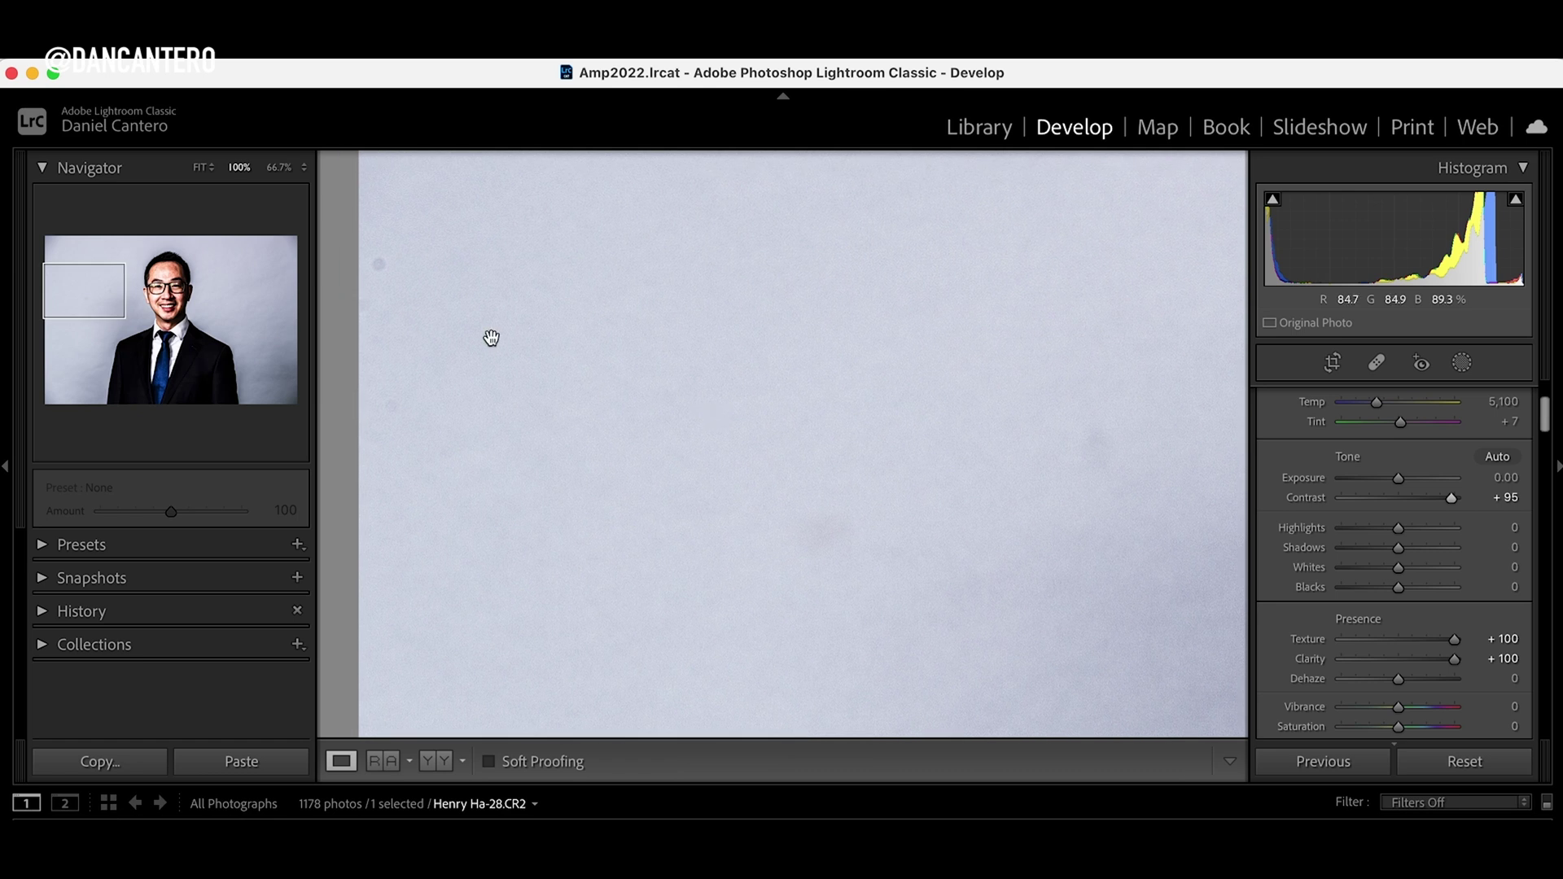
drag(402, 296, 412, 327)
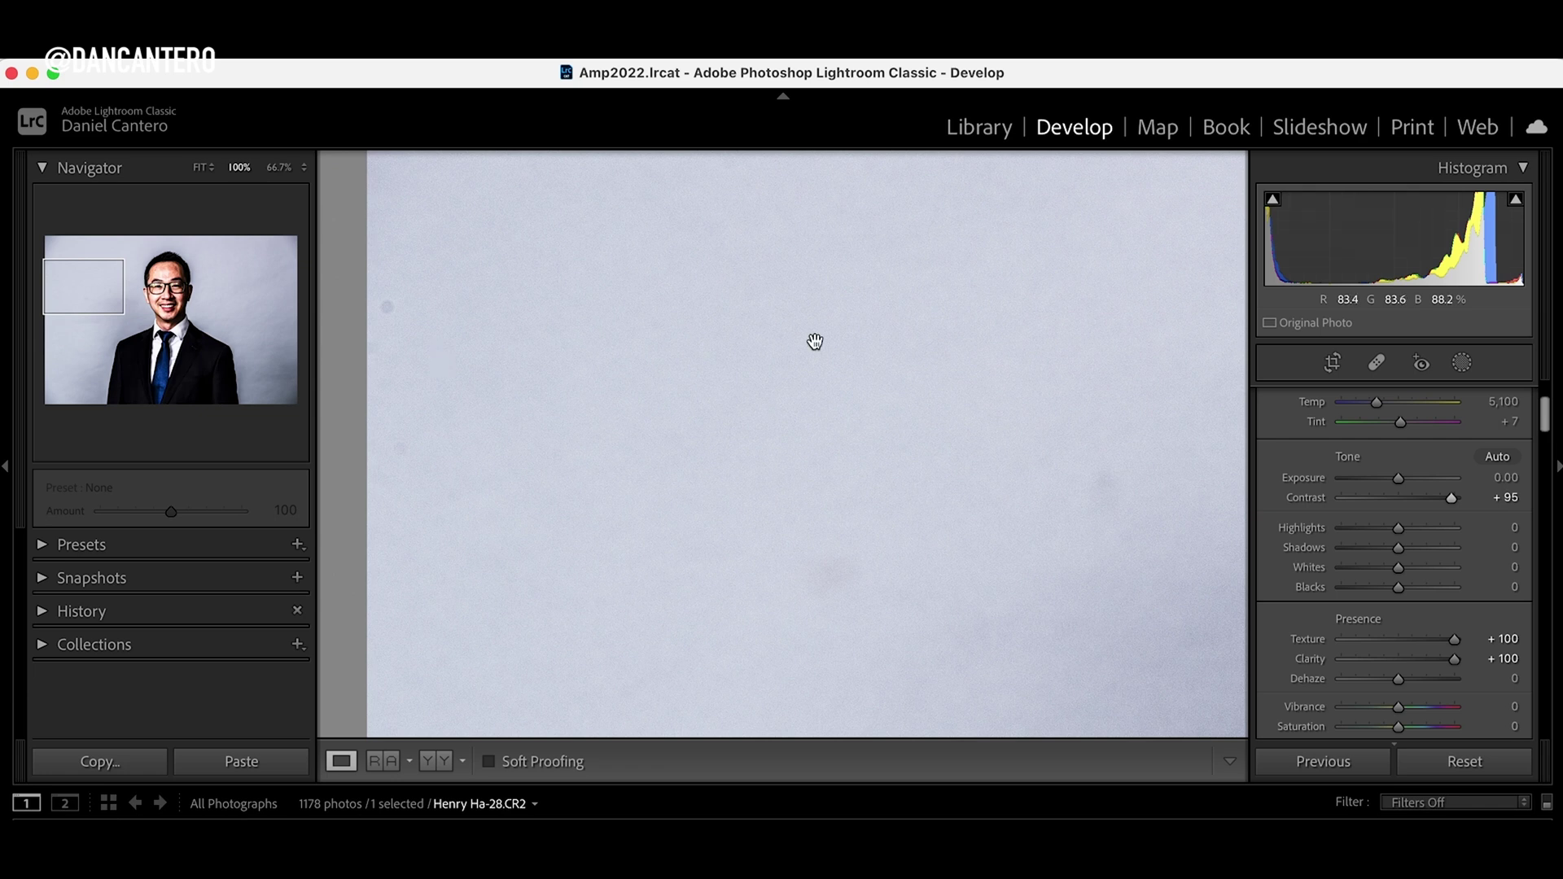
click(1376, 364)
scroll(697, 384, down, 5)
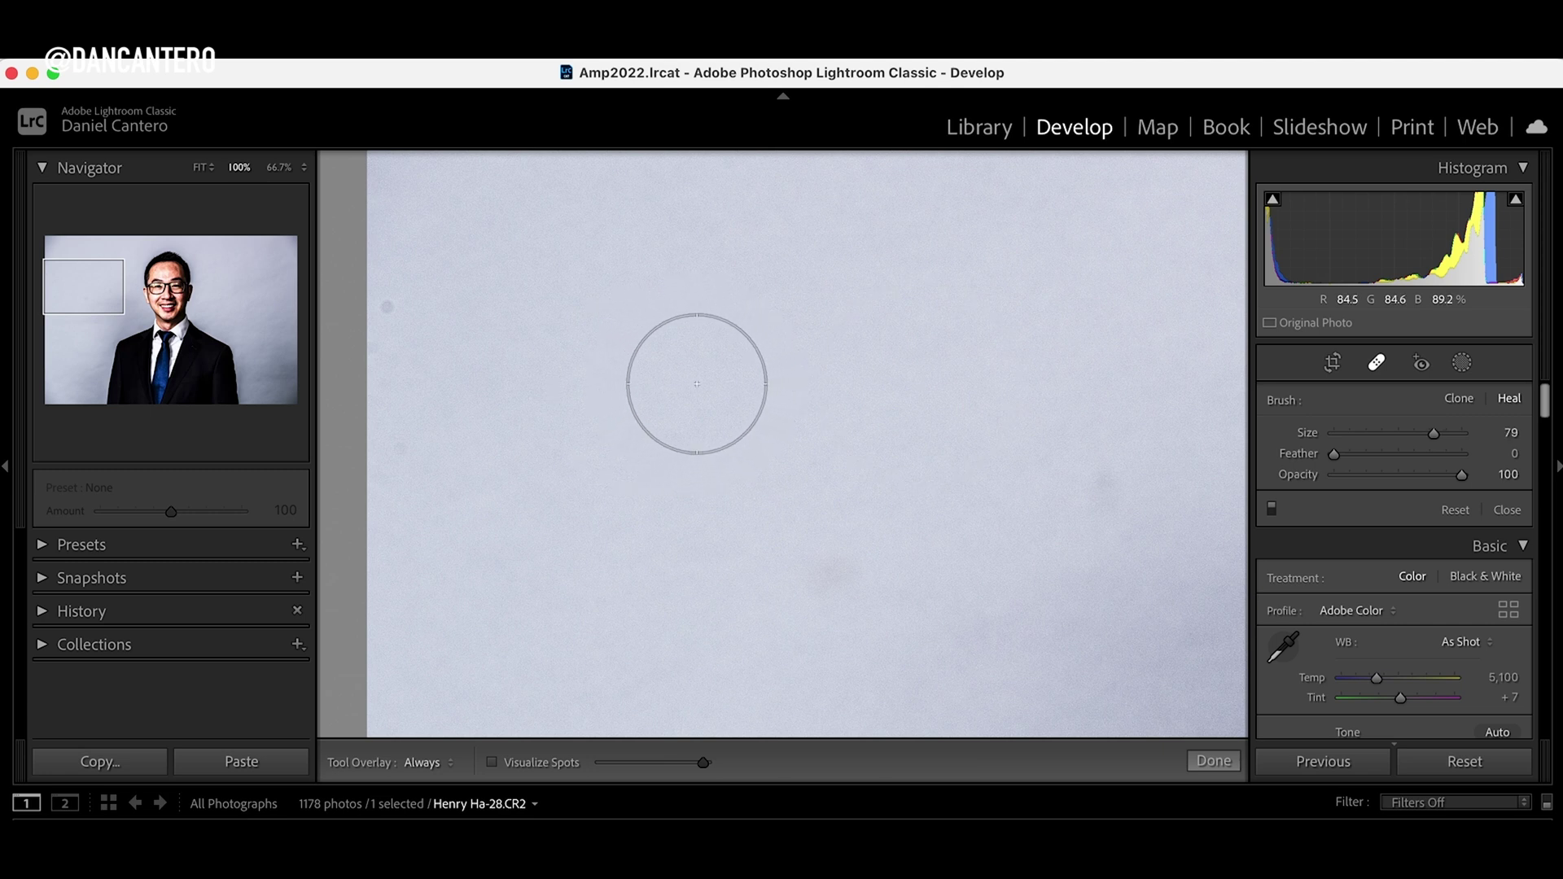
scroll(697, 384, down, 3)
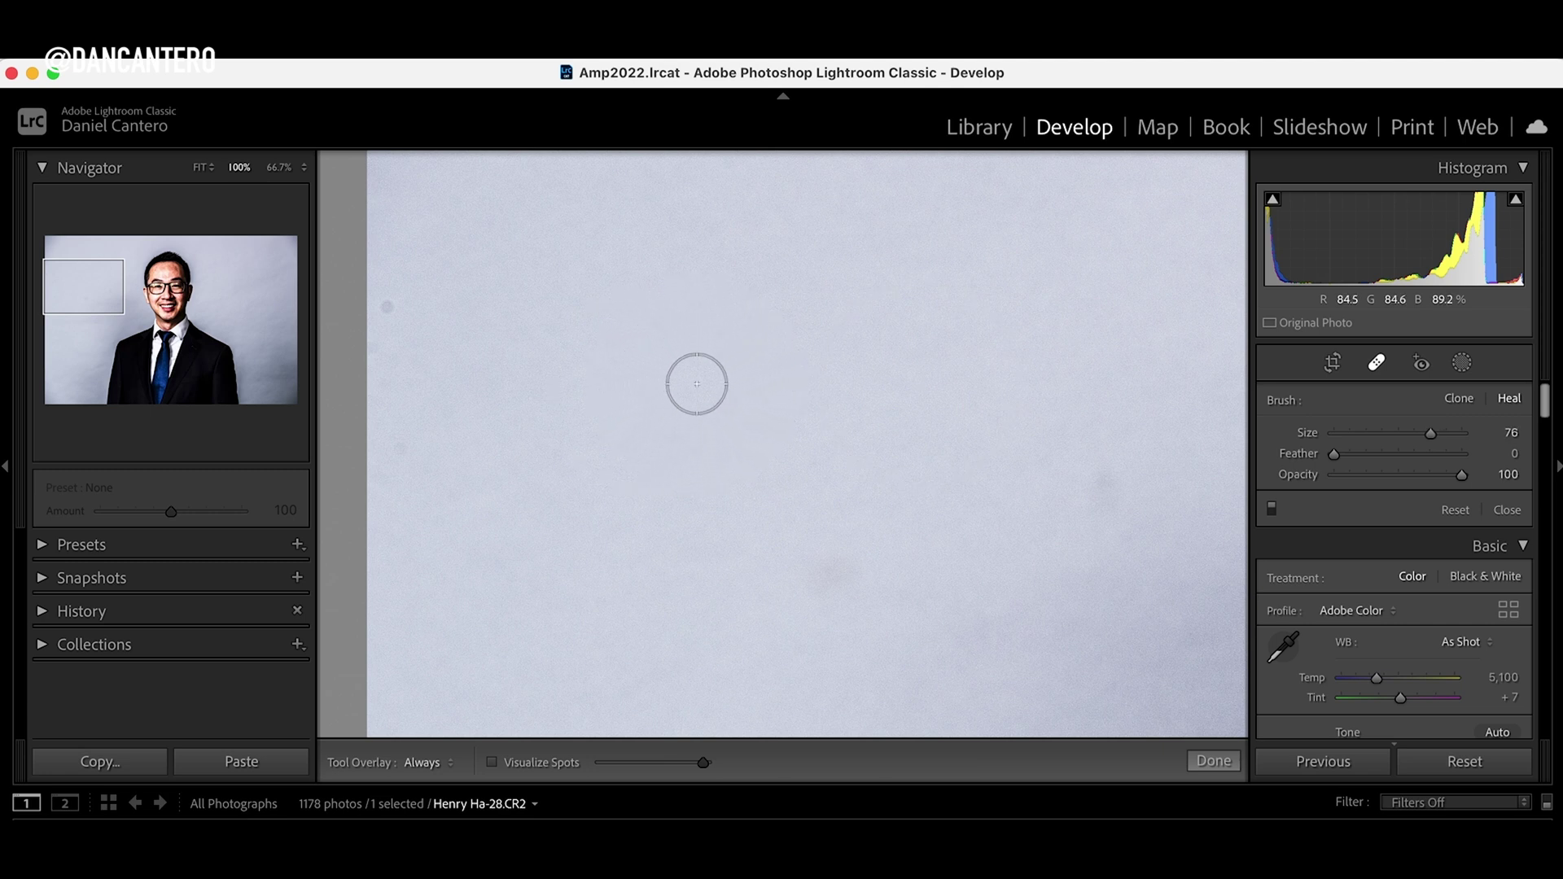
click(405, 312)
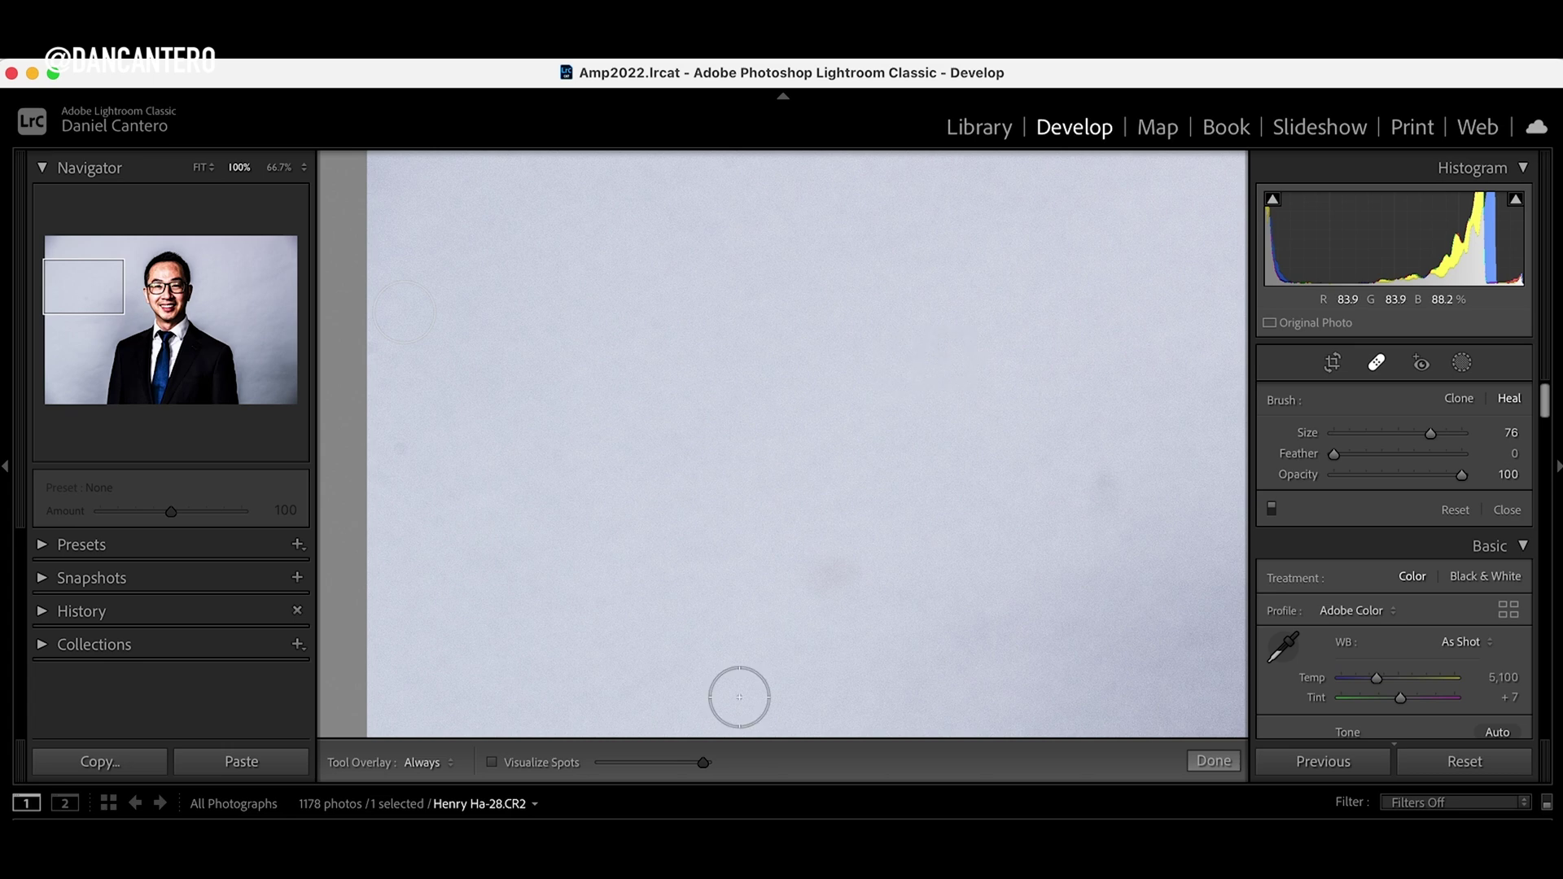
Step: Enable Visualize Spots and lower Texture to -2, Clarity to +3 and Contrast to +4
click(493, 763)
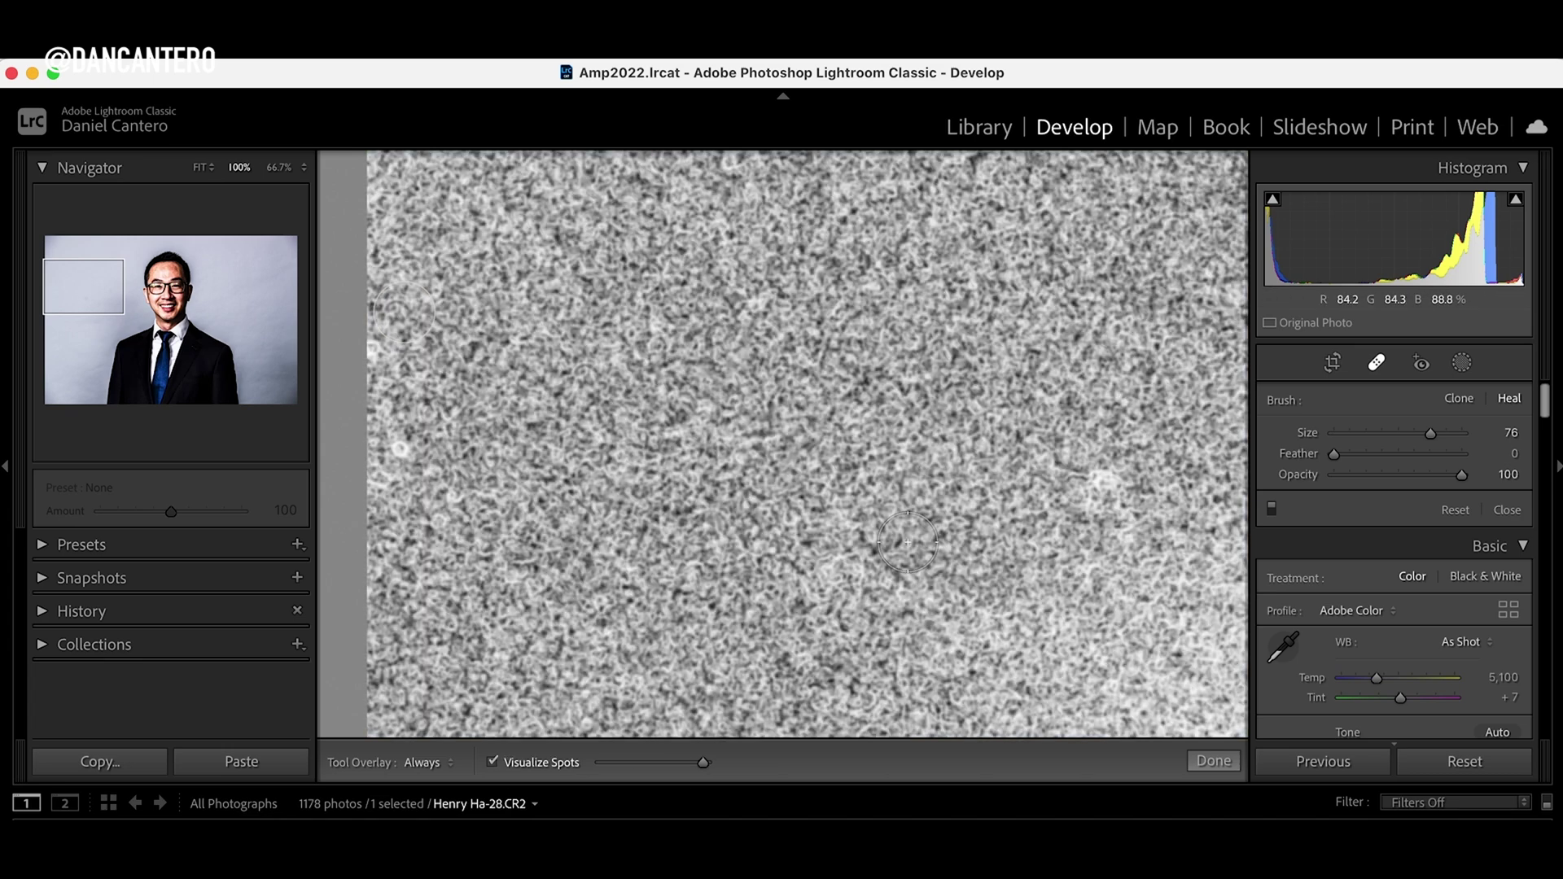
scroll(1428, 541, down, 10)
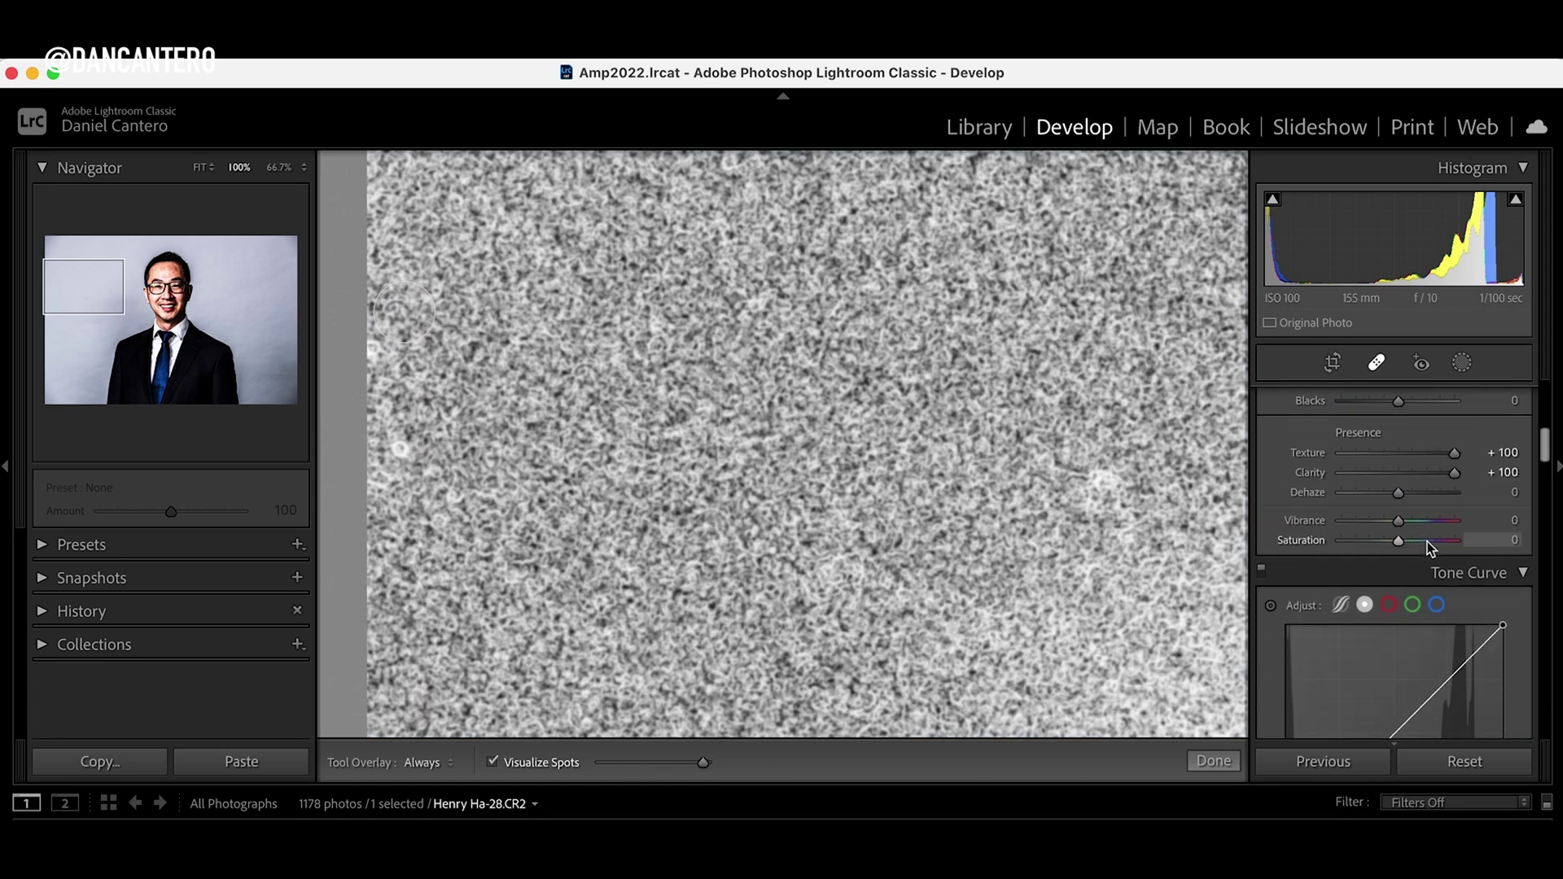
scroll(1428, 541, up, 5)
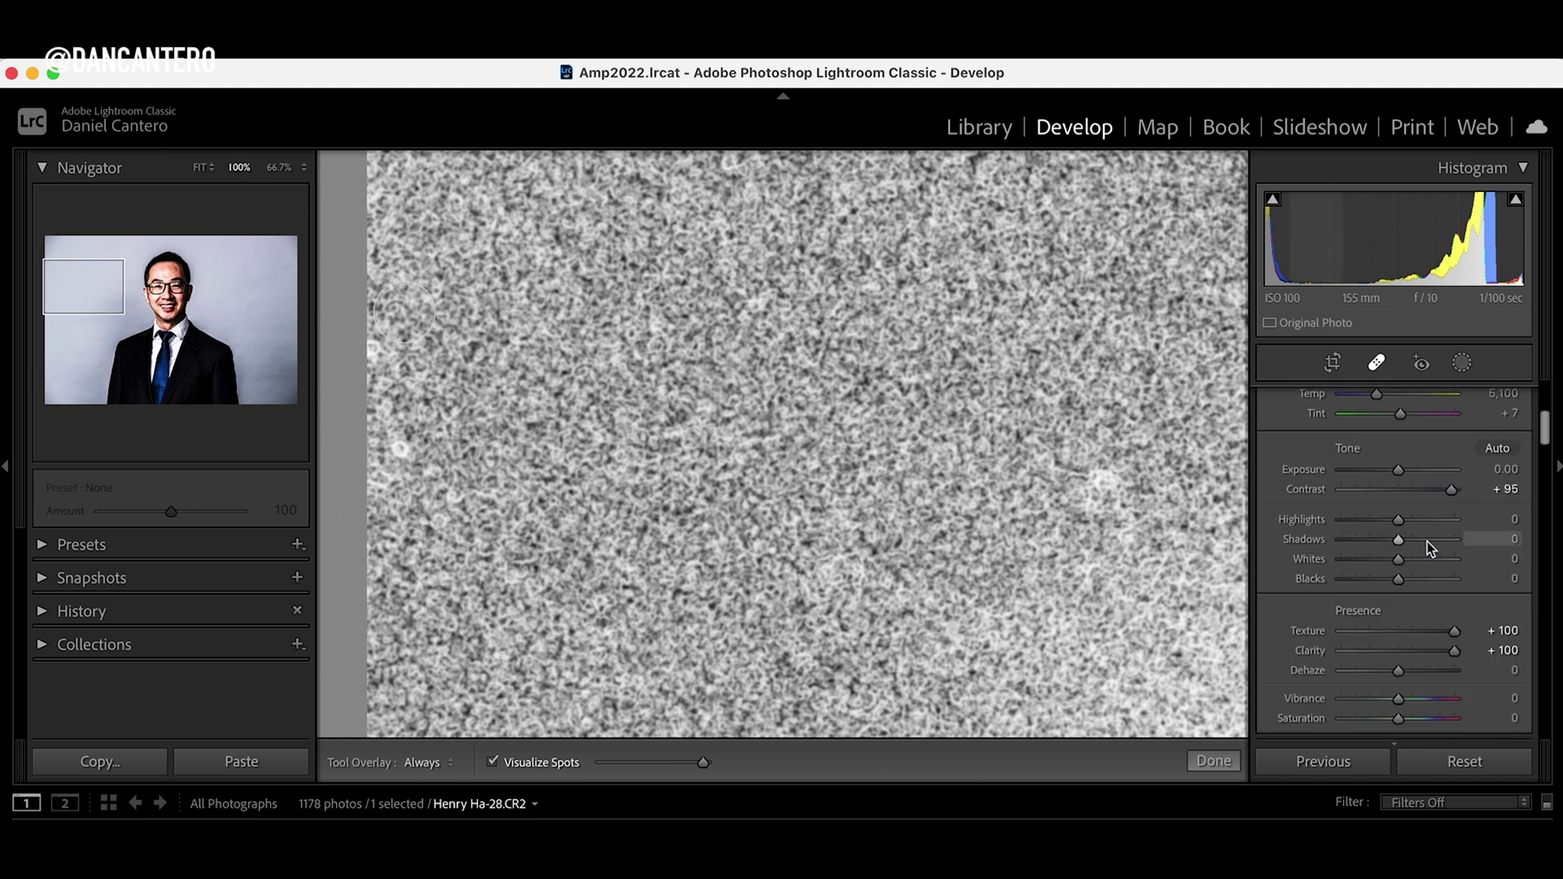
click(1389, 617)
click(1398, 593)
click(1399, 610)
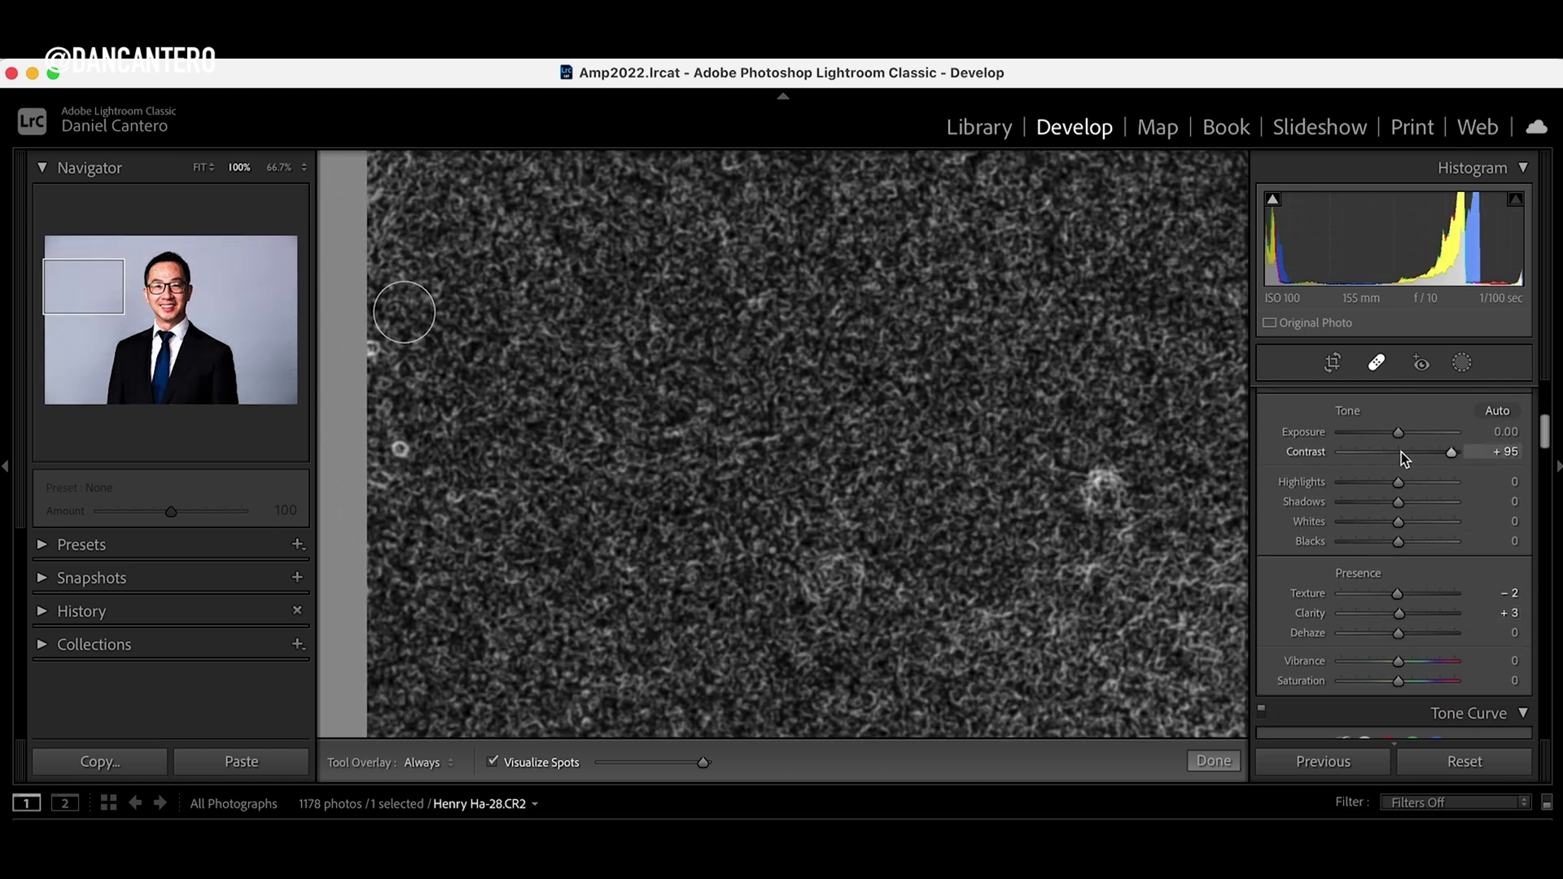
click(1402, 452)
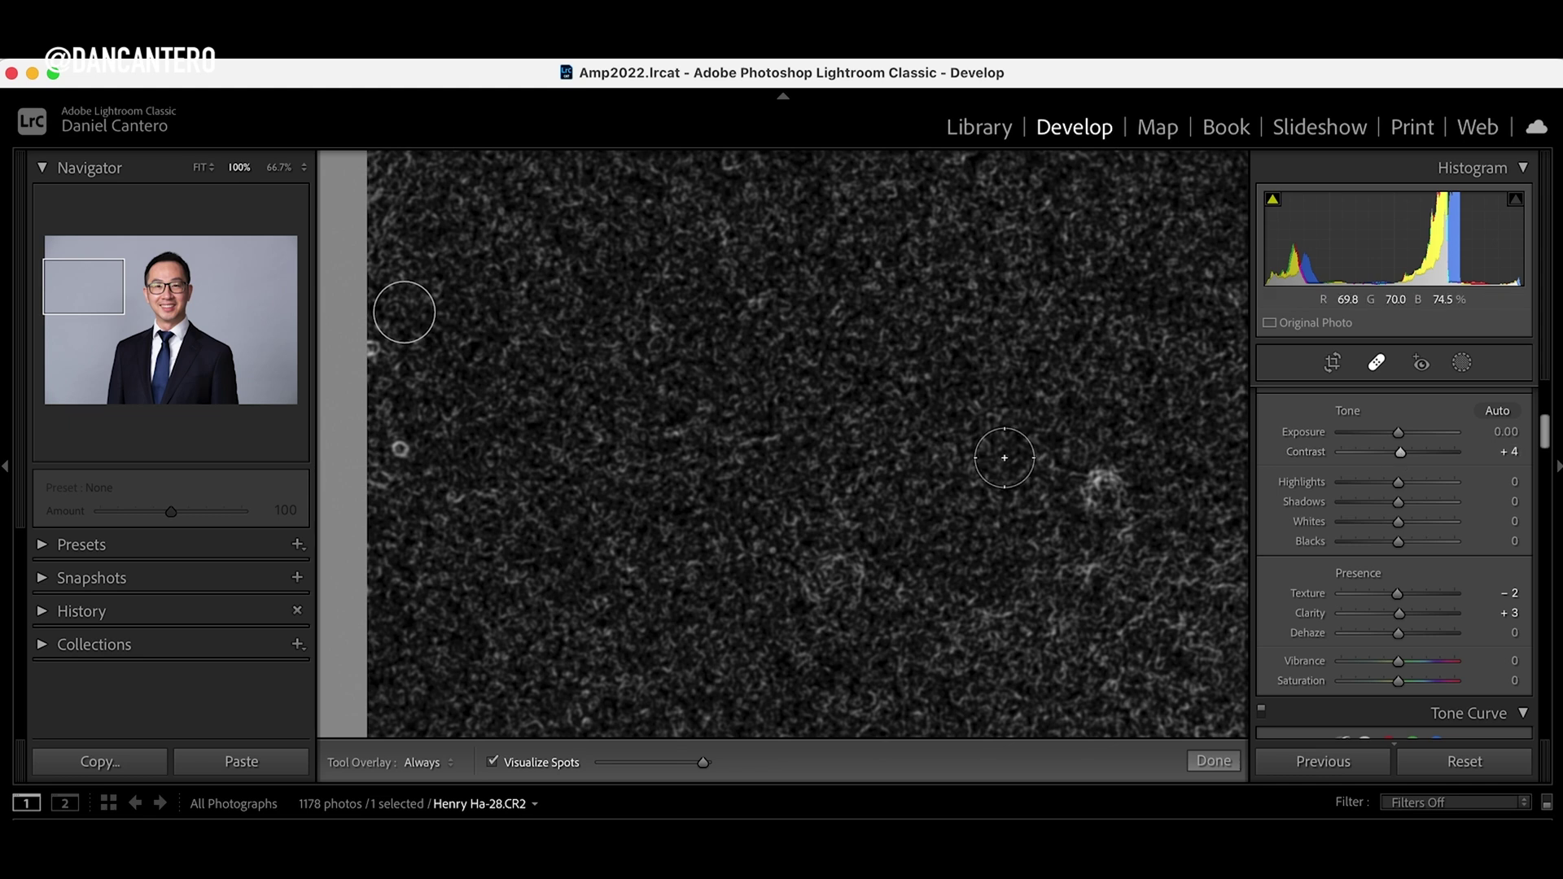
Step: Check the whole photo with the Heal tool's spot visualization at maximum threshold
click(1214, 761)
click(1084, 665)
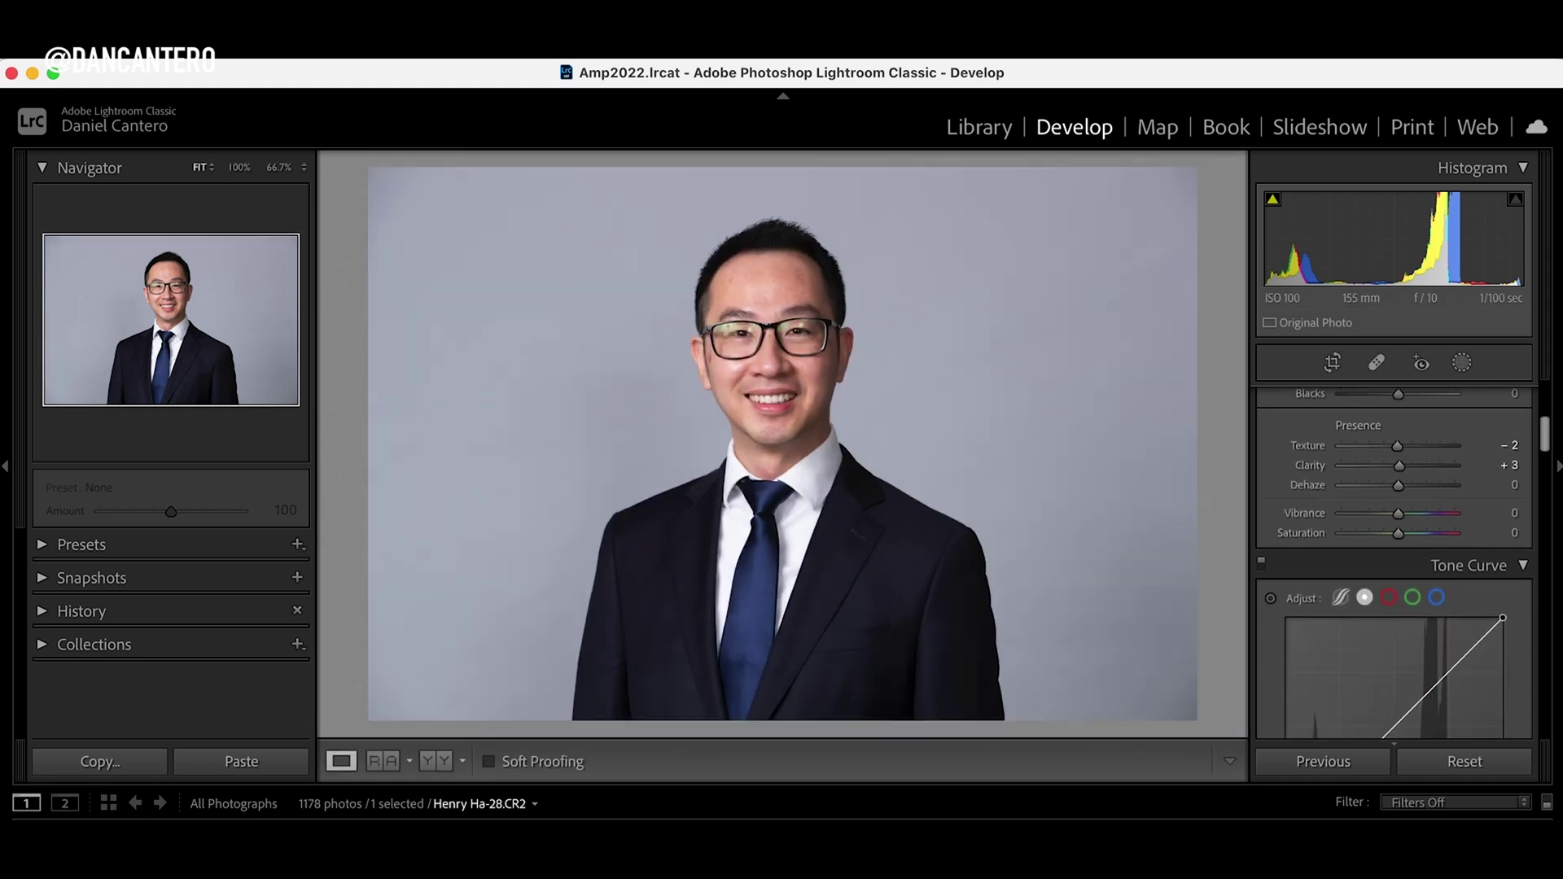
click(1377, 362)
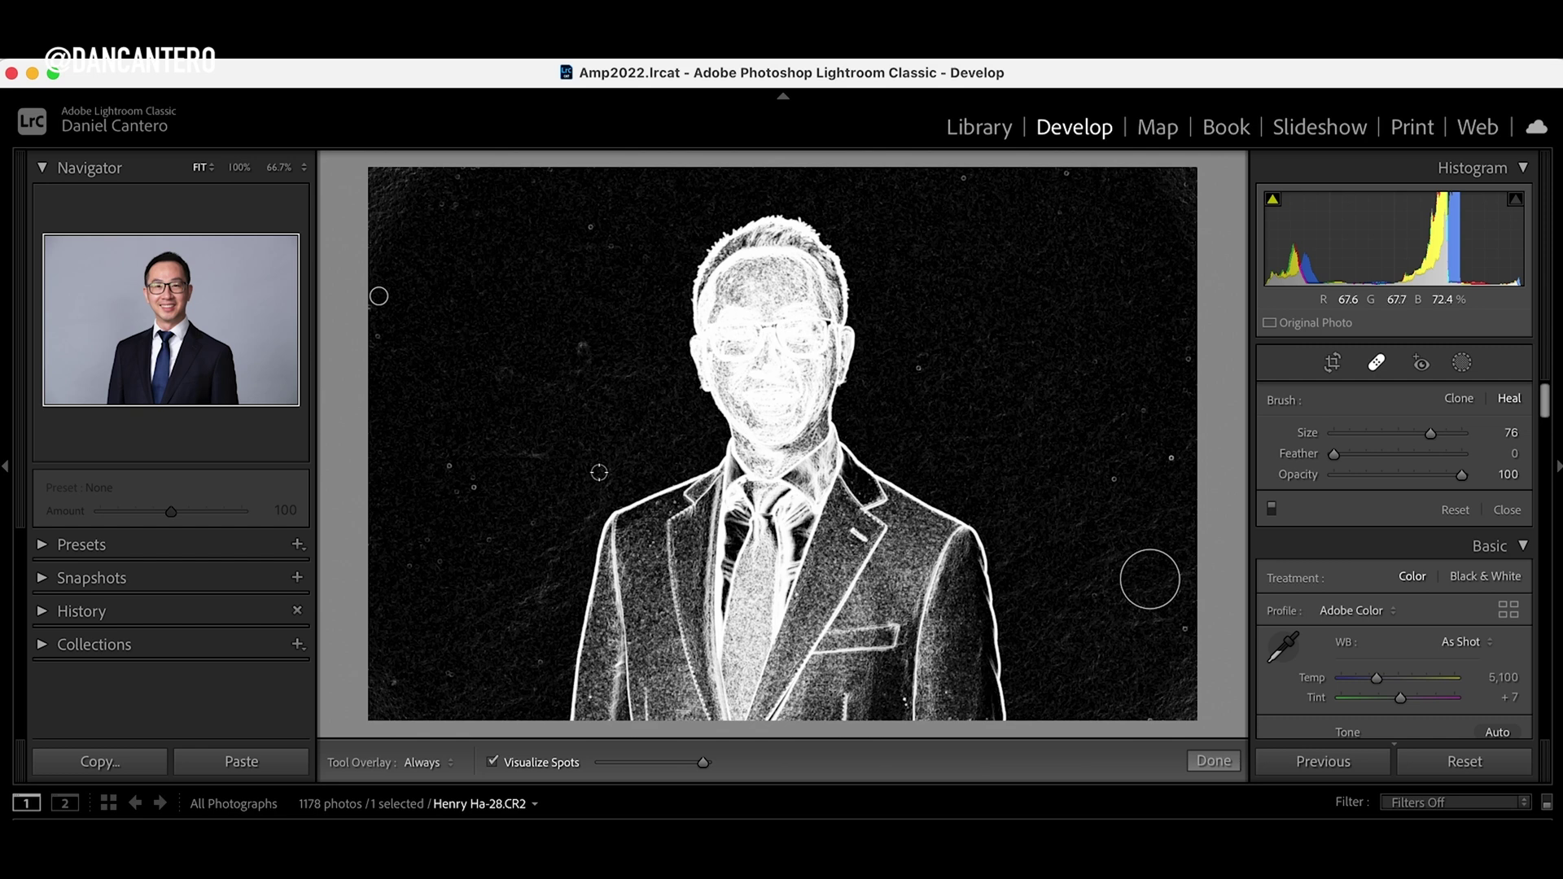
drag(704, 768, 735, 772)
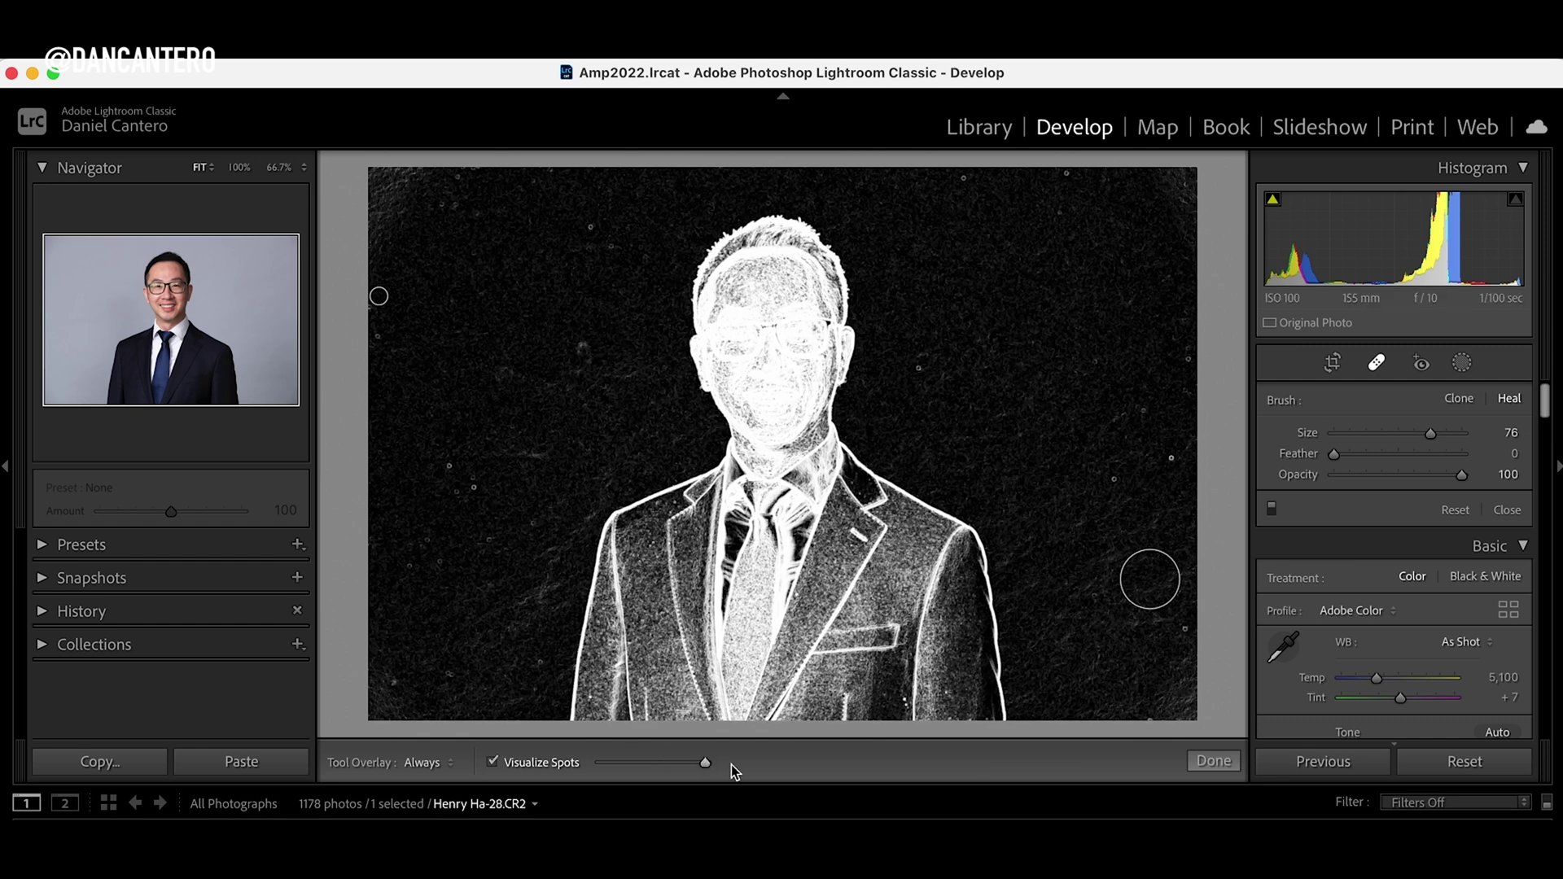
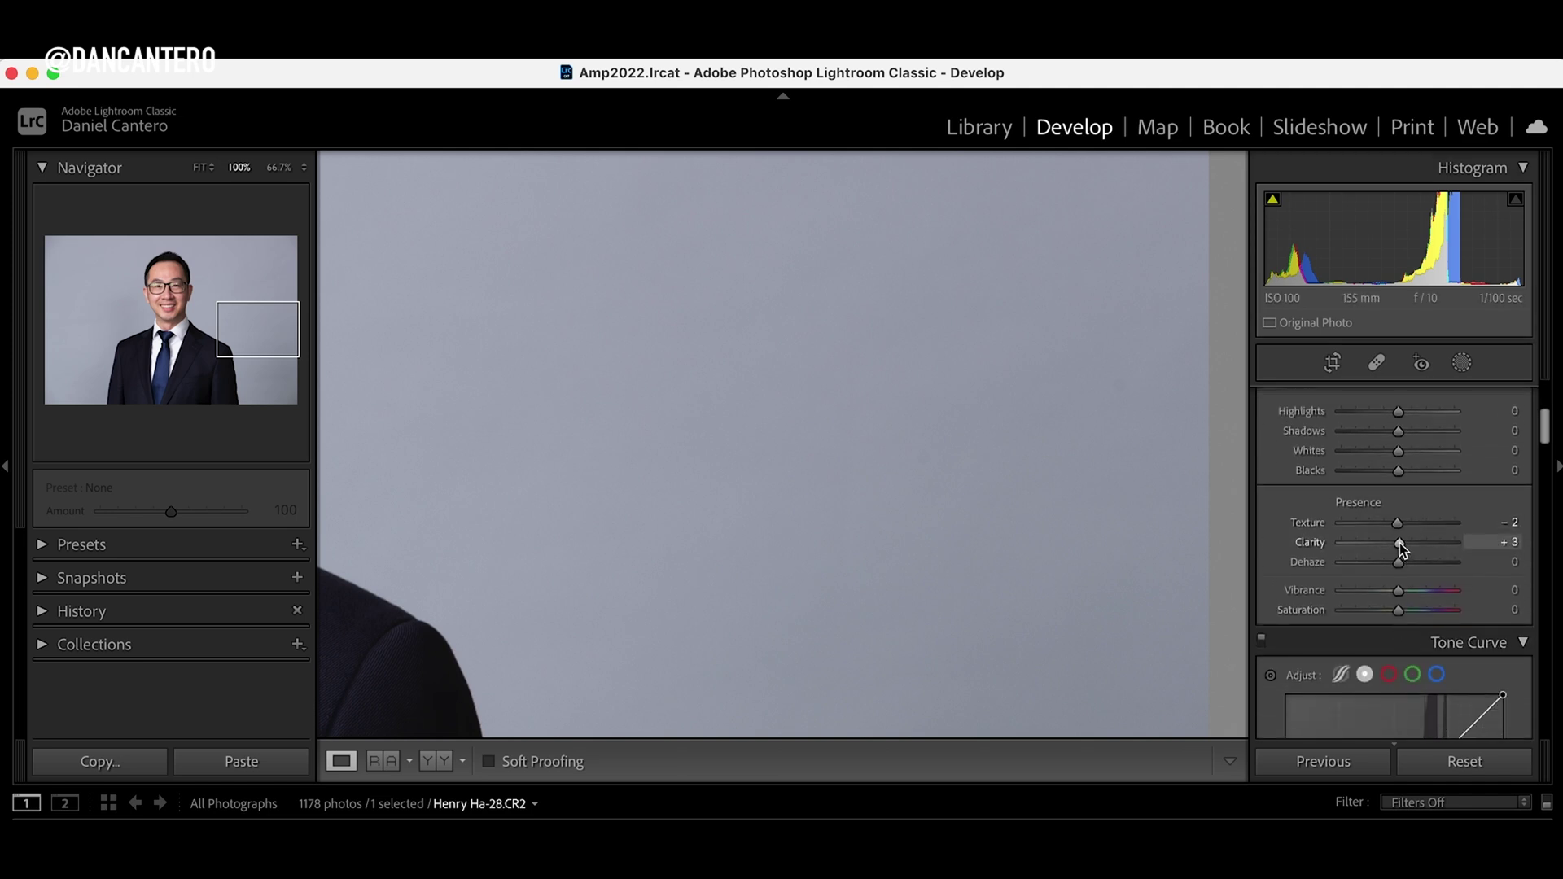
Step: Set Clarity and Texture to +100 and examine the backdrop along the photo's right side at 100% for dust spots
drag(1400, 543, 1503, 543)
drag(1399, 522, 1478, 521)
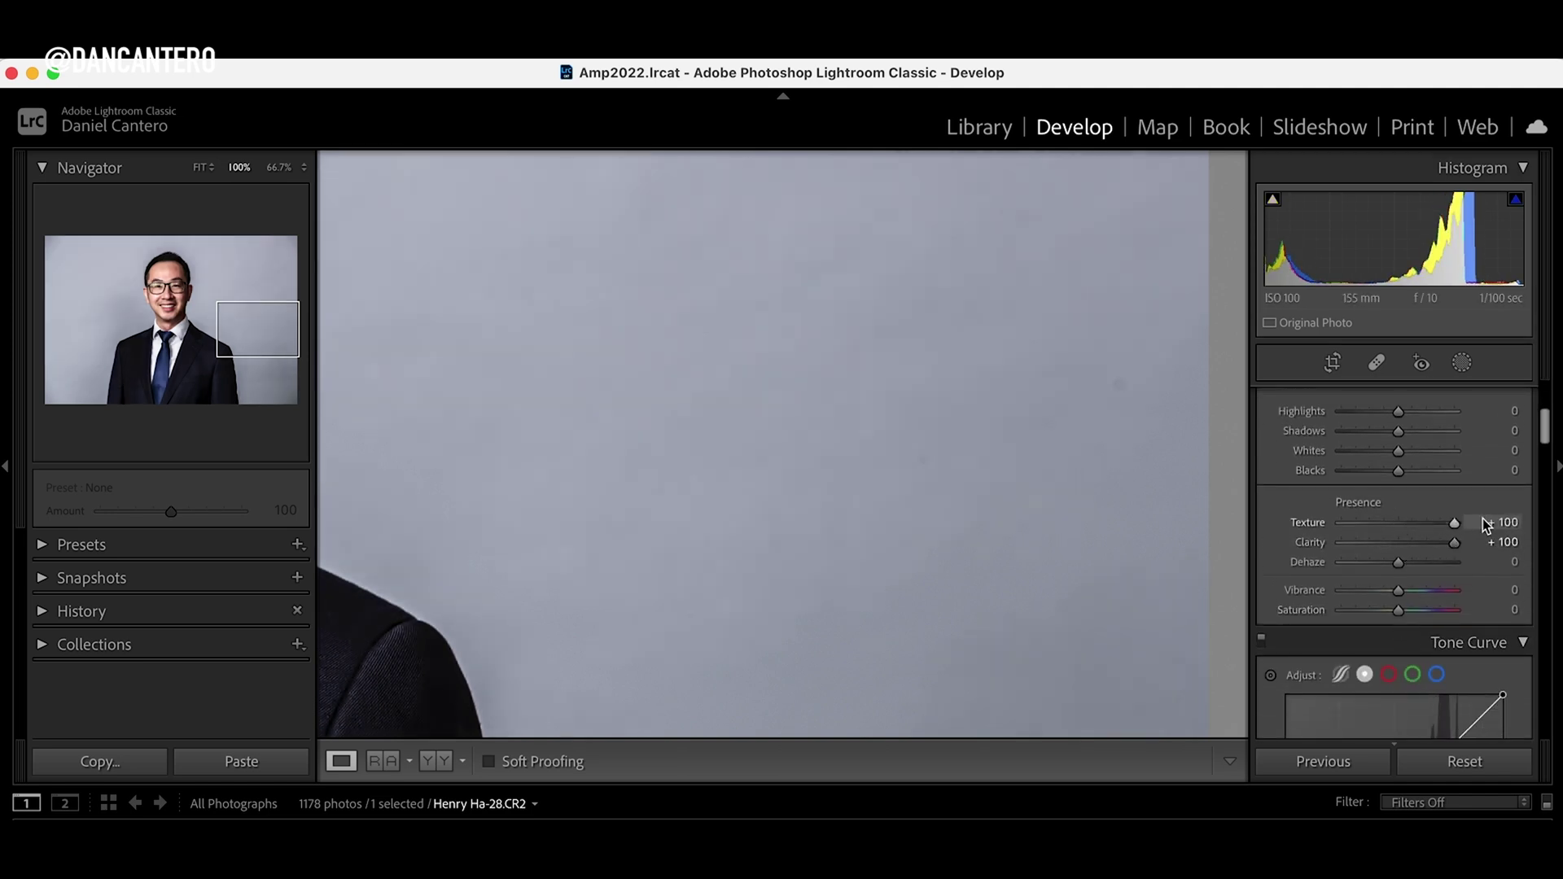
drag(1032, 387, 1015, 415)
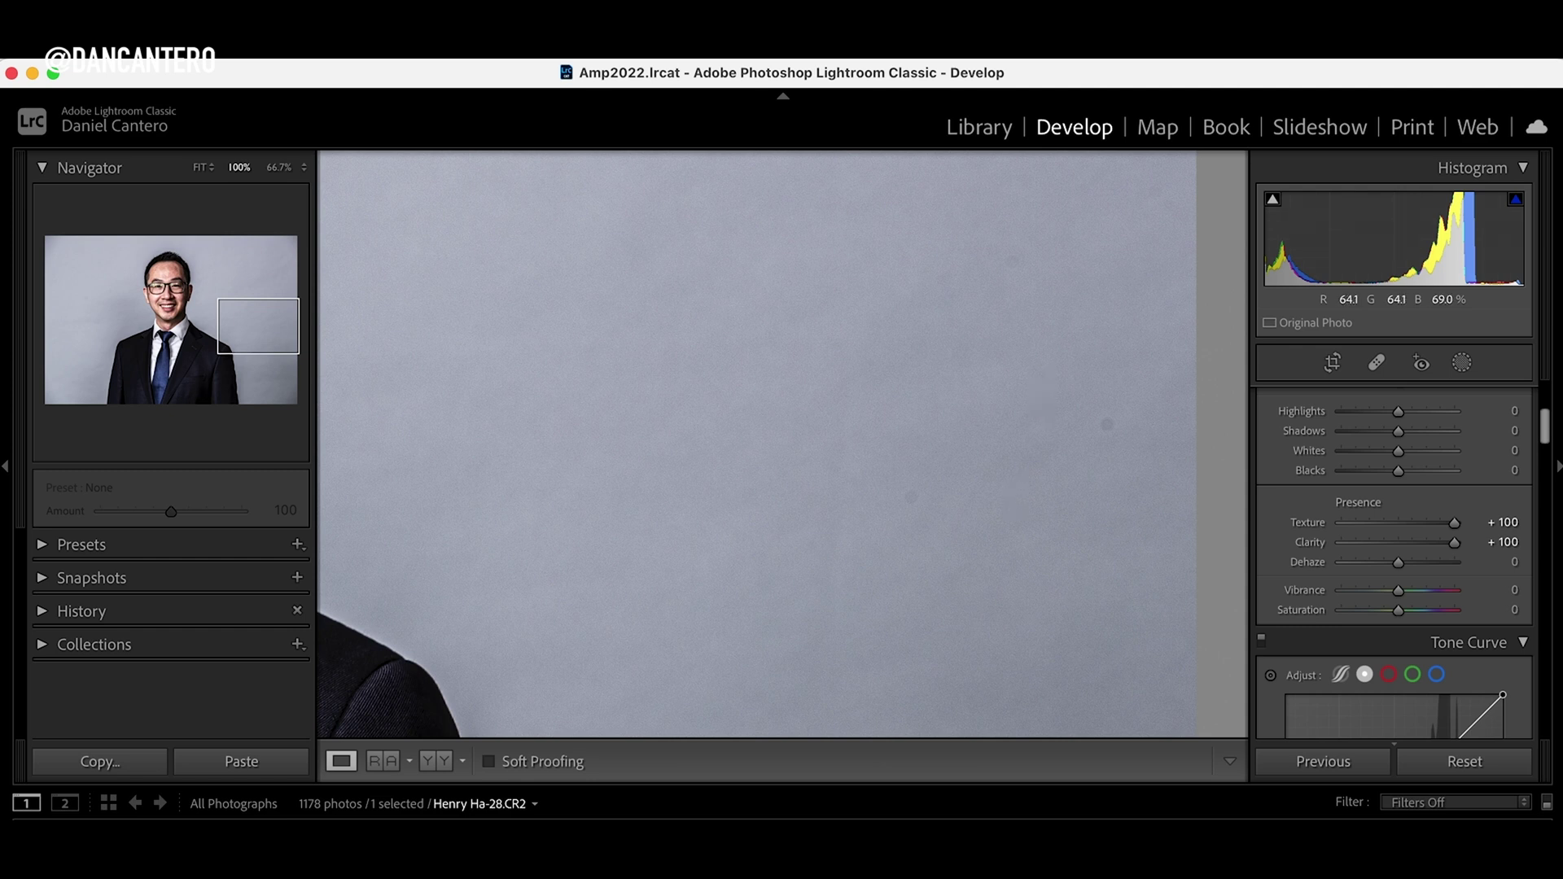
drag(1040, 304, 1040, 478)
drag(1012, 269, 1016, 506)
drag(1001, 358, 1006, 596)
drag(995, 407, 995, 589)
drag(989, 459, 987, 262)
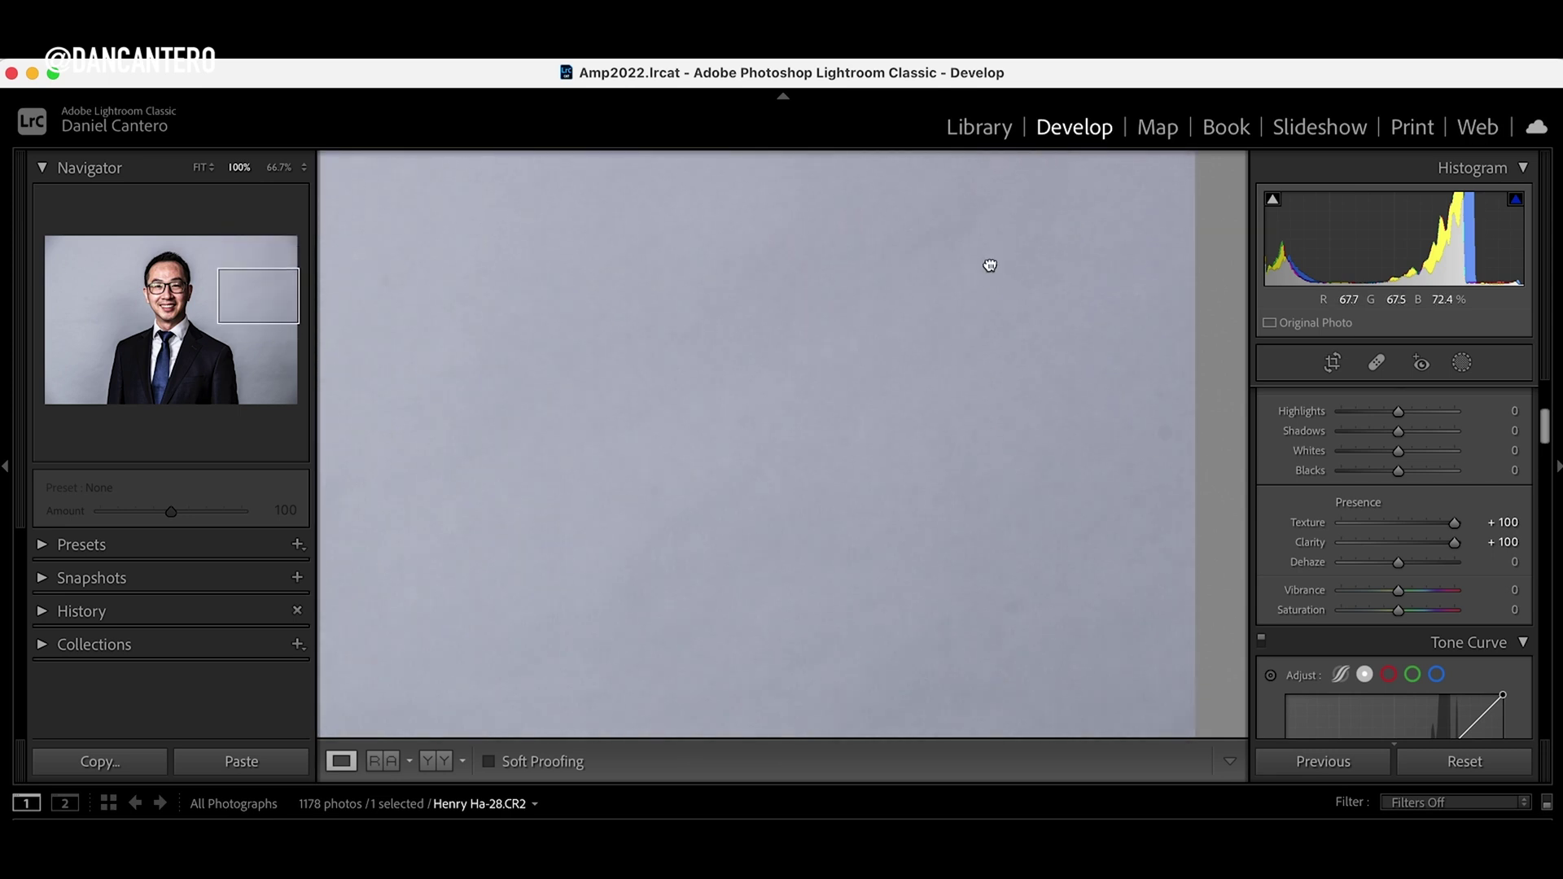
drag(988, 545, 987, 447)
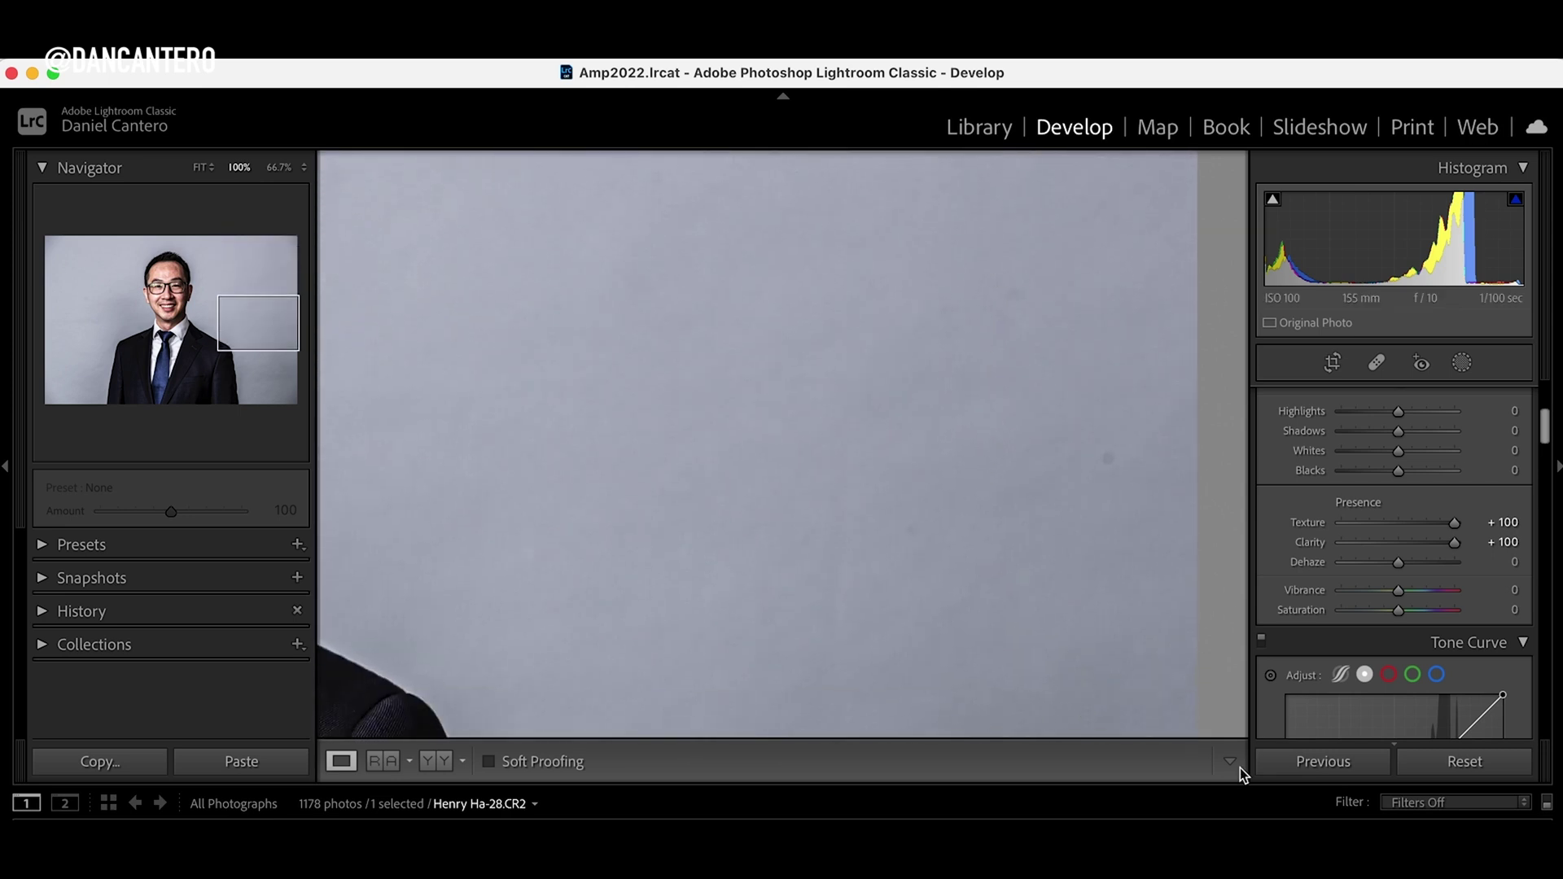
click(984, 495)
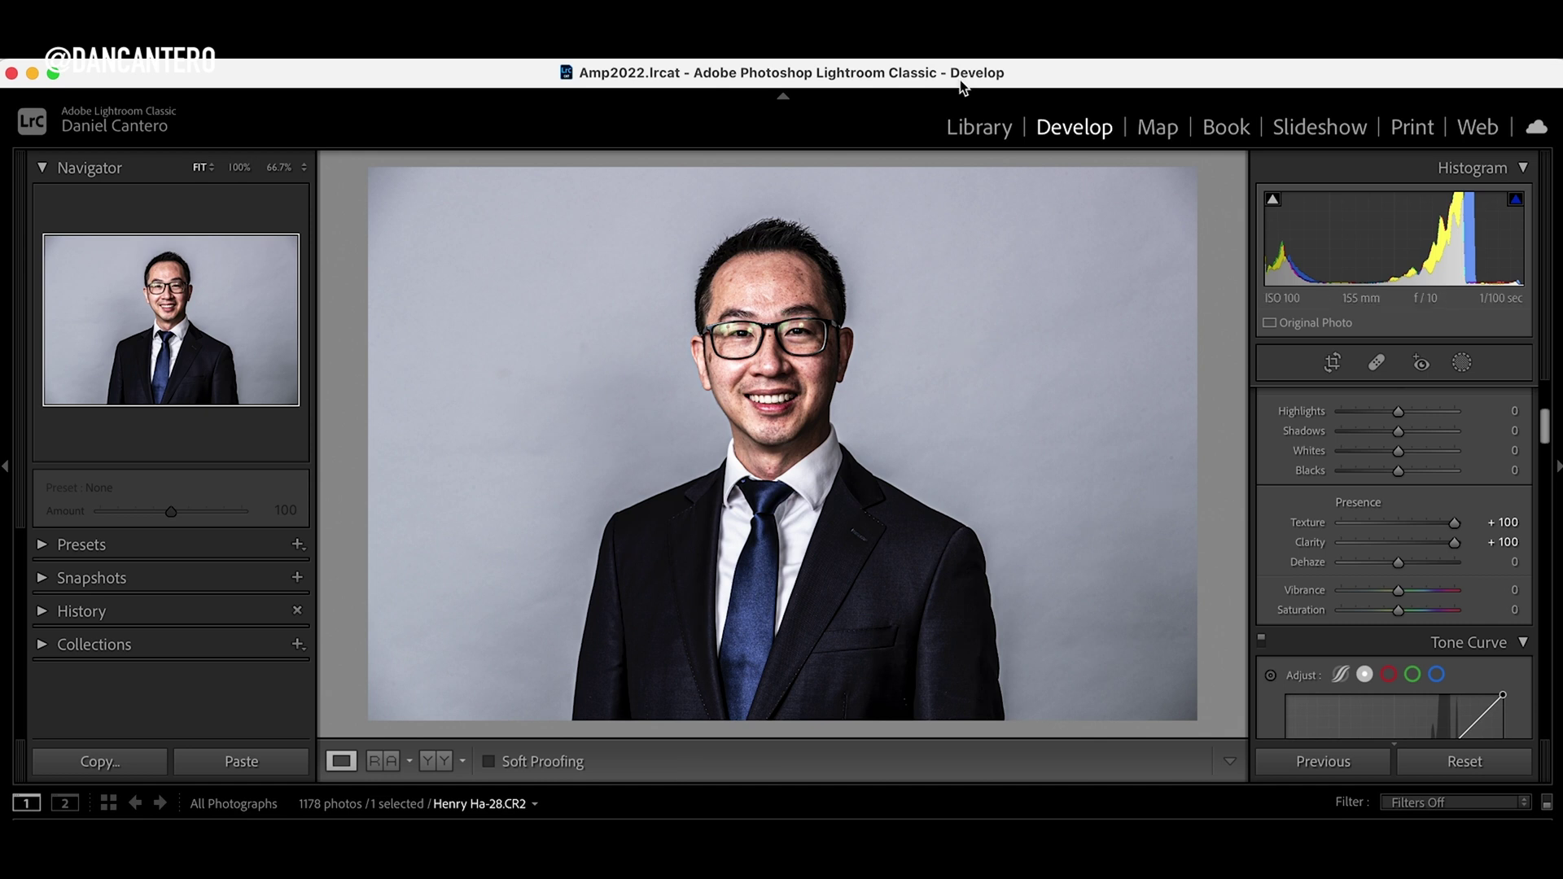
Step: Lower Texture to +2 and Clarity to +9 while viewing the spot visualization, then close the Heal tool
click(1378, 364)
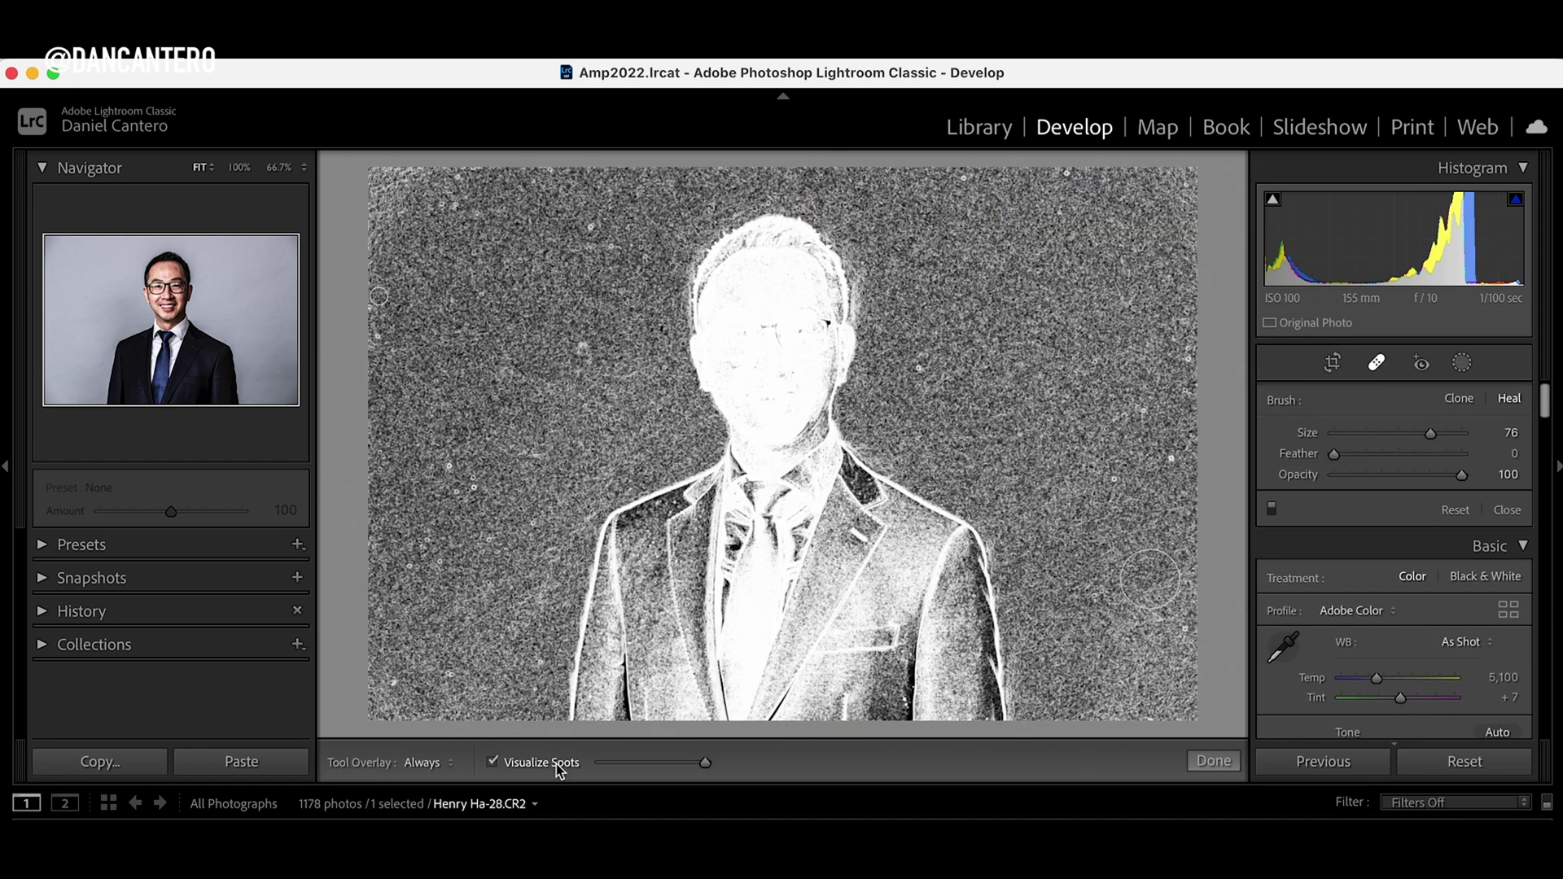
scroll(1411, 525, down, 8)
scroll(1409, 515, up, 4)
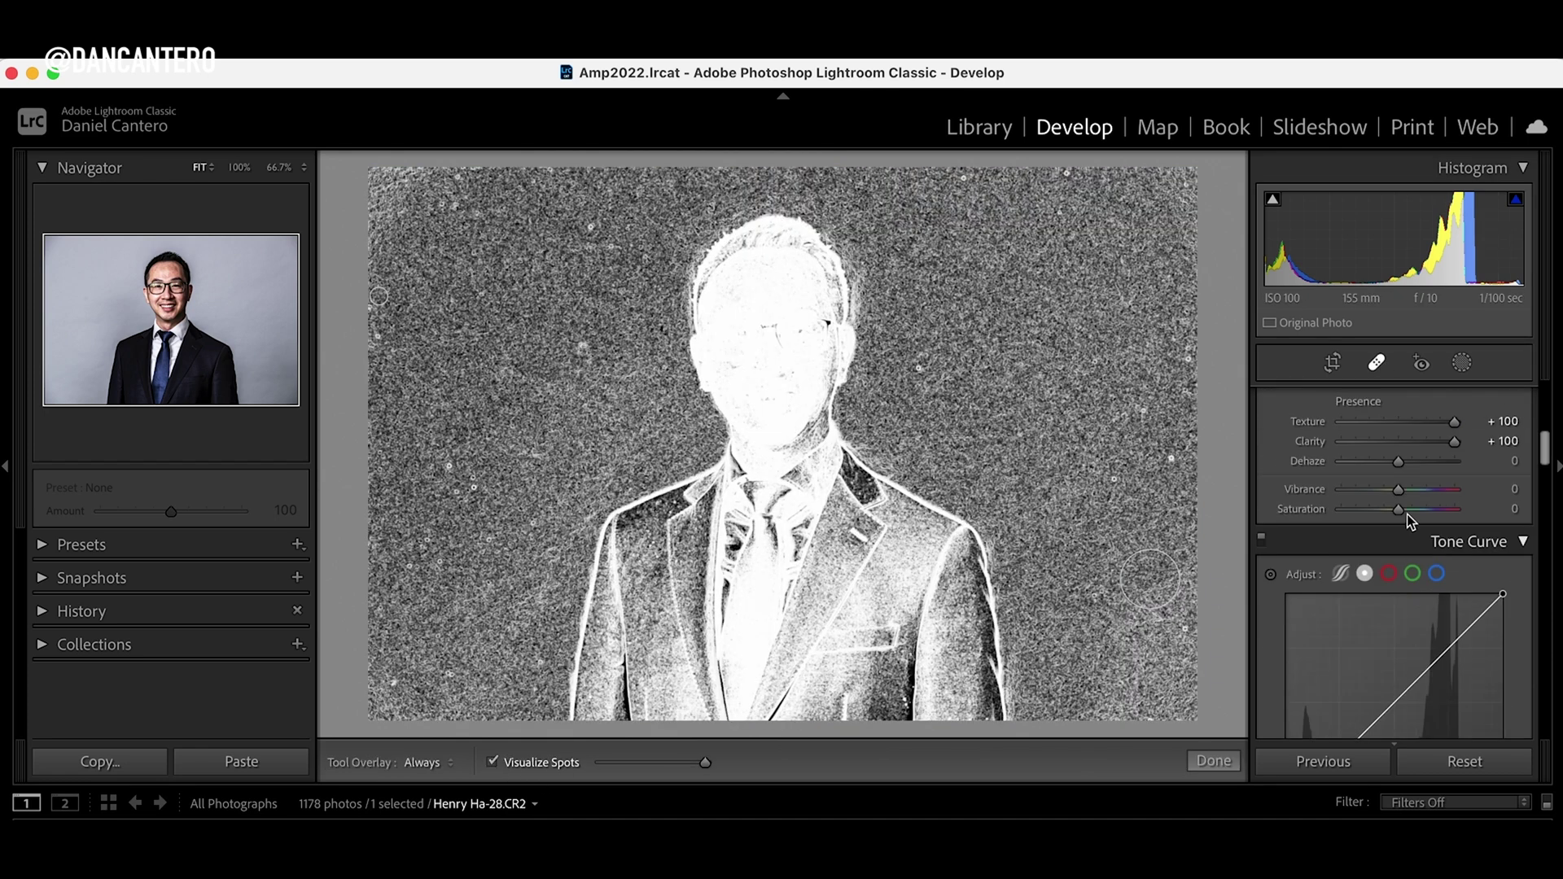
click(1399, 487)
click(1404, 510)
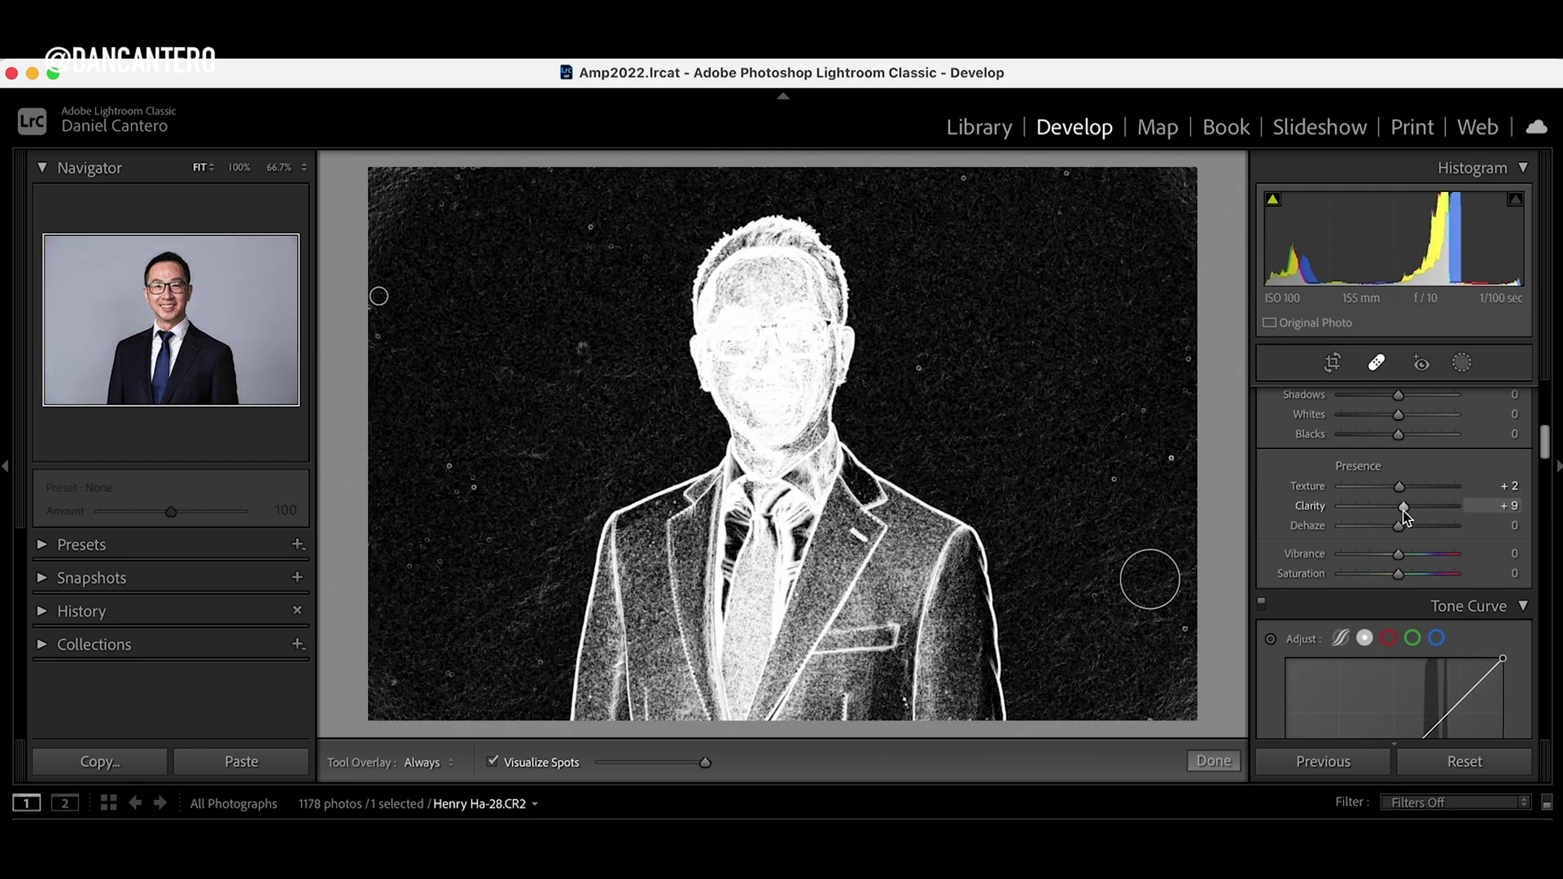
scroll(1403, 510, up, 3)
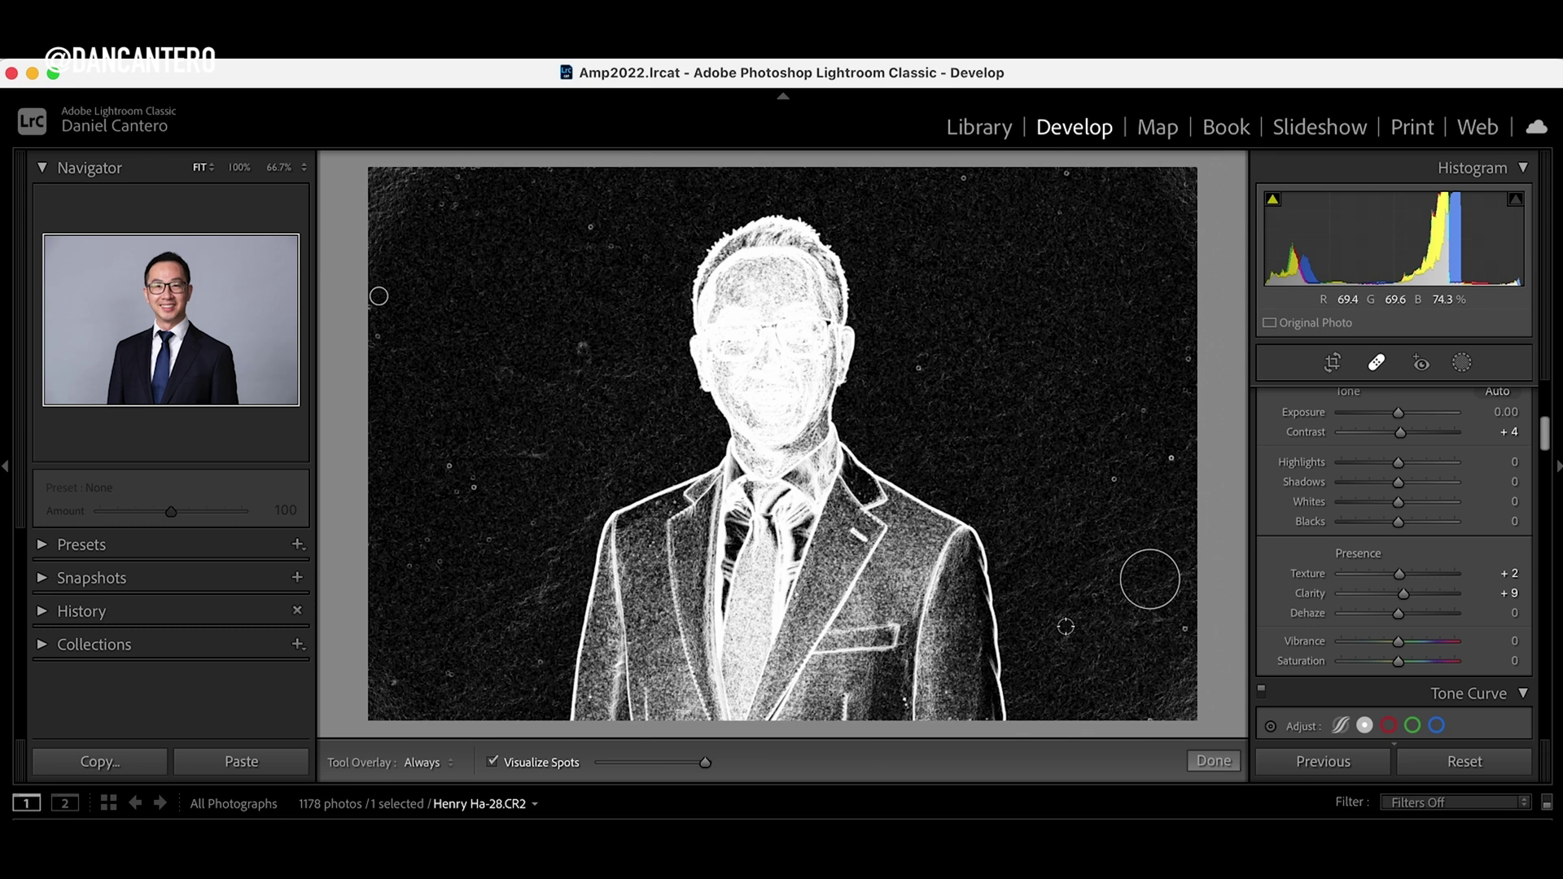
click(1212, 761)
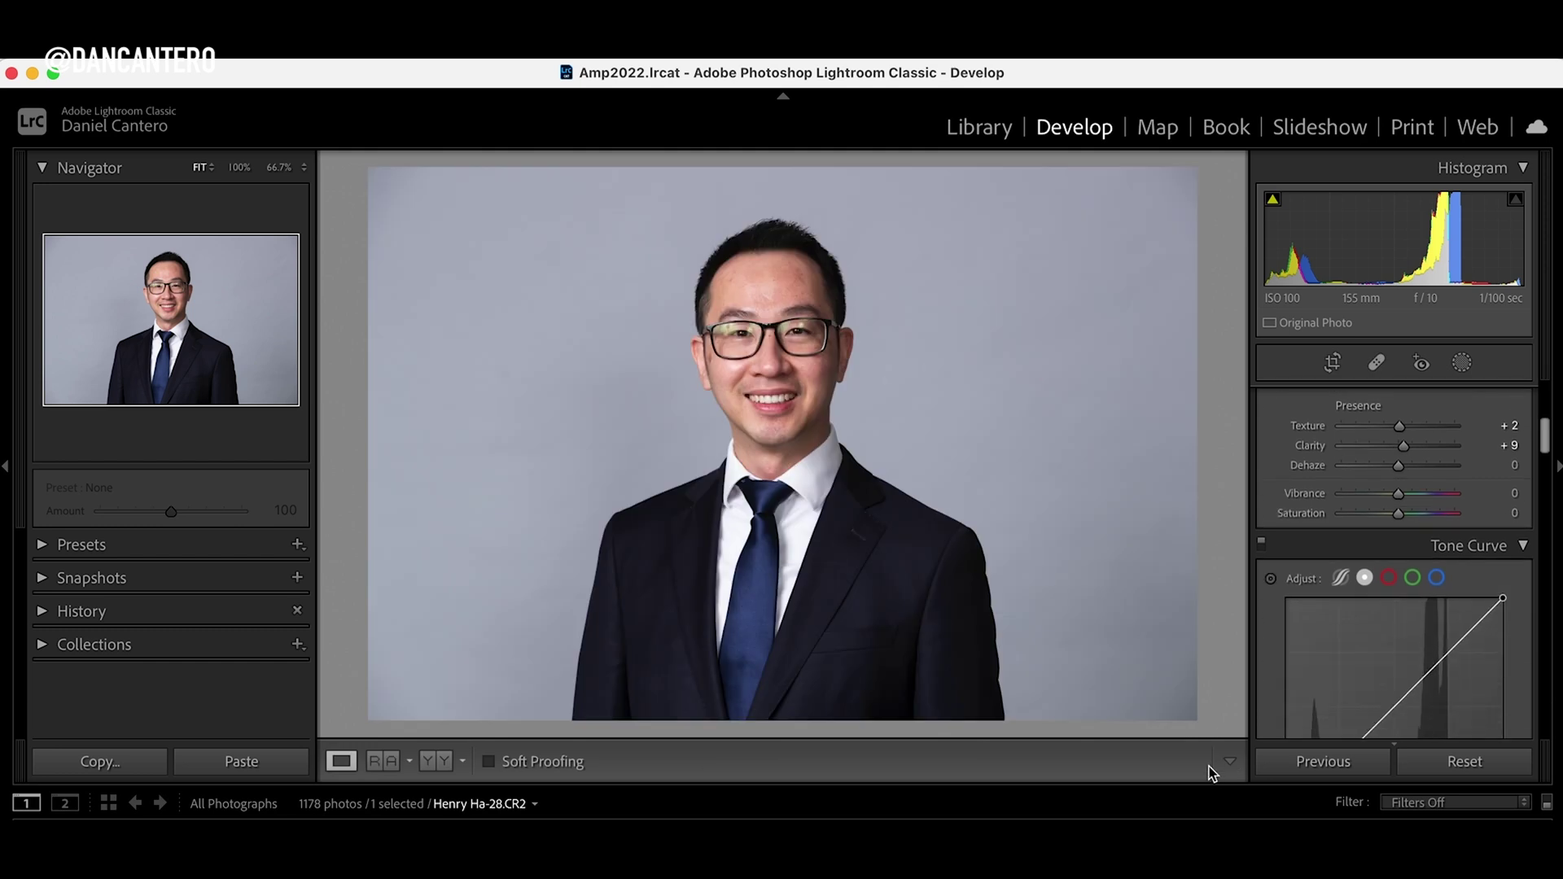